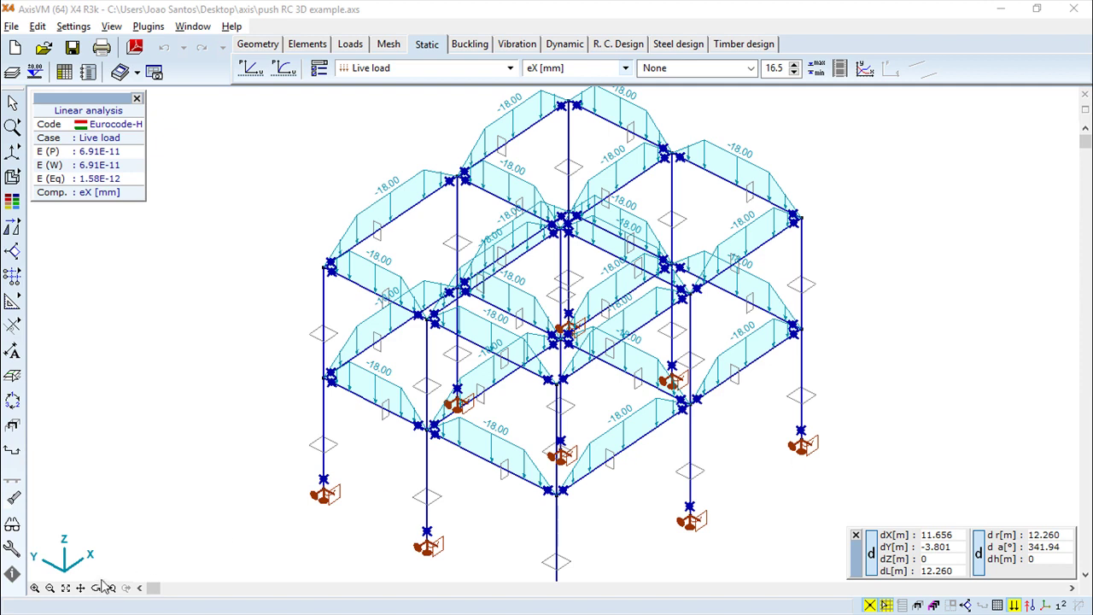
- Orbit the frame model to a slightly rotated angle and zoom in to fill the window
{"action": "mouse_move", "coordinate": [496, 523]}
{"action": "left_mouse_down"}
{"action": "mouse_move", "coordinate": [214, 553]}
{"action": "mouse_move", "coordinate": [237, 546]}
{"action": "left_mouse_up"}
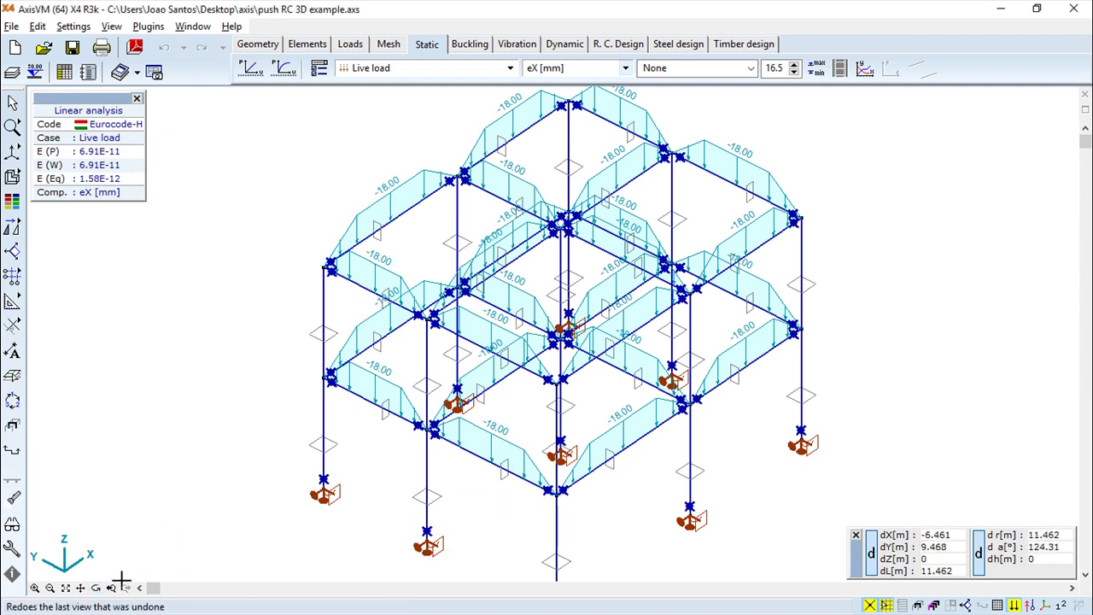
{"action": "left_click", "coordinate": [97, 587]}
{"action": "mouse_move", "coordinate": [487, 532]}
{"action": "left_mouse_down"}
{"action": "mouse_move", "coordinate": [586, 480]}
{"action": "mouse_move", "coordinate": [561, 471]}
{"action": "mouse_move", "coordinate": [616, 421]}
{"action": "left_mouse_up"}
{"action": "scroll", "coordinate": [616, 420], "scroll_direction": "up", "scroll_amount": 2}
{"action": "scroll", "coordinate": [674, 461], "scroll_direction": "up", "scroll_amount": 2}
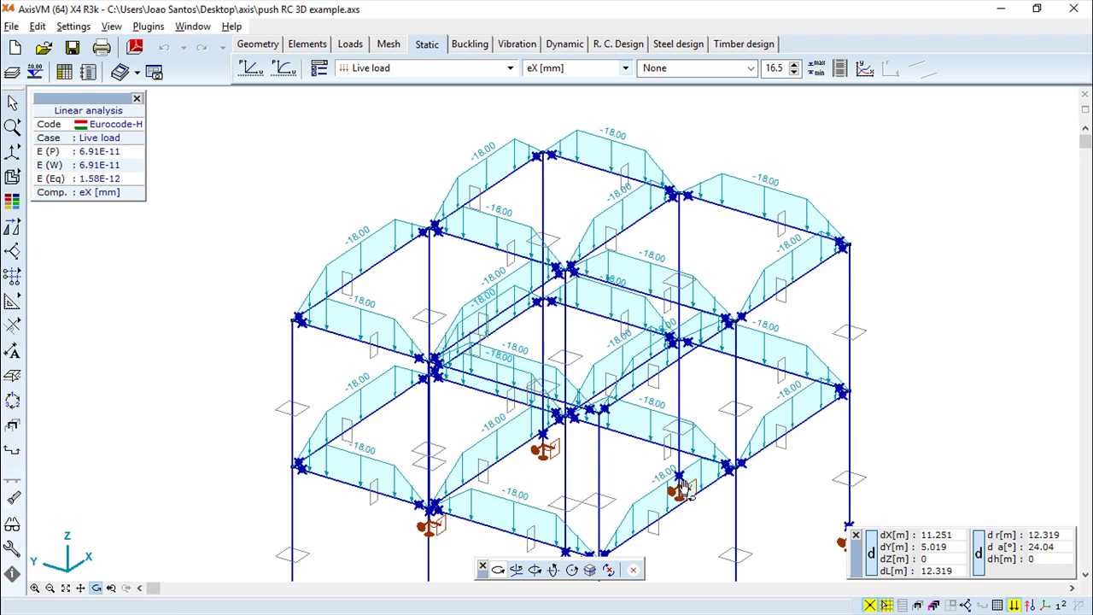
{"action": "key", "text": "Escape"}
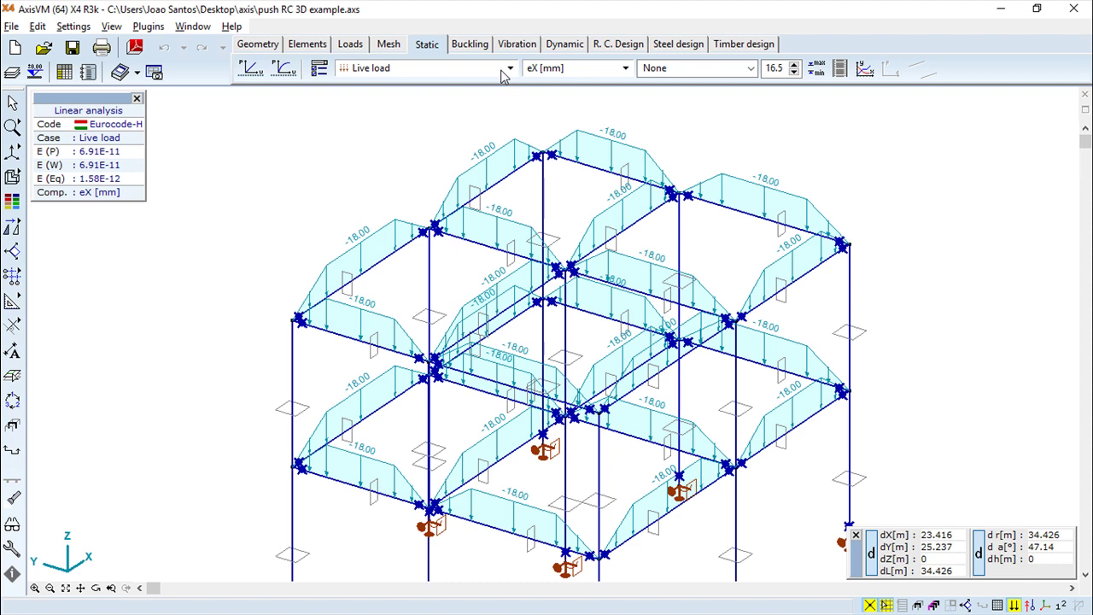
{"action": "left_click", "coordinate": [510, 69]}
{"action": "scroll", "coordinate": [662, 253], "scroll_direction": "down", "scroll_amount": 2}
{"action": "scroll", "coordinate": [662, 254], "scroll_direction": "up", "scroll_amount": 2}
{"action": "left_click", "coordinate": [682, 16]}
{"action": "left_click", "coordinate": [626, 68]}
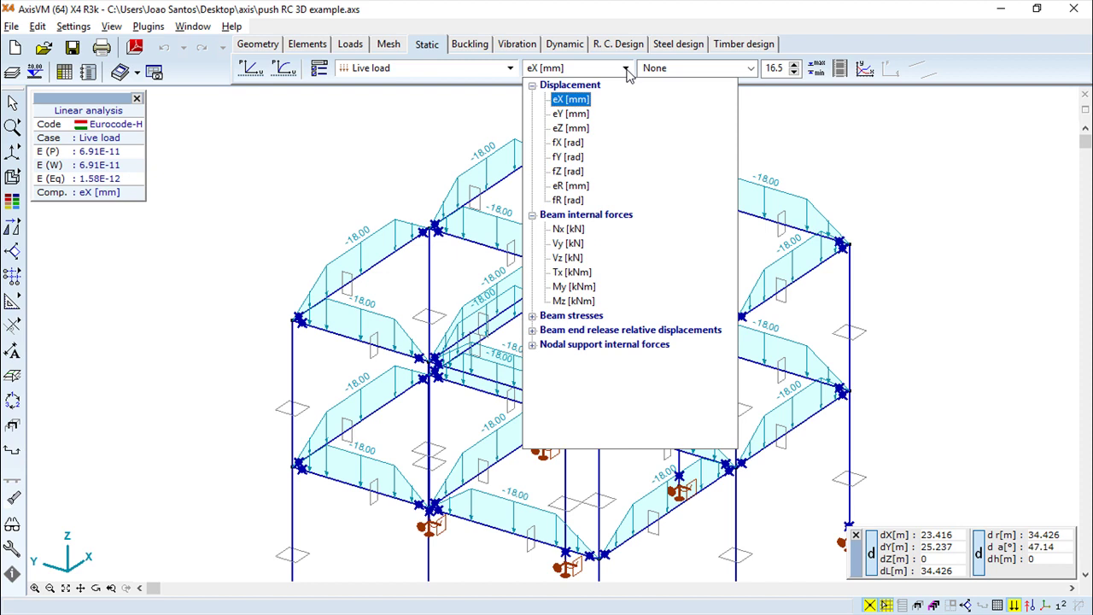
{"action": "left_click", "coordinate": [752, 70]}
{"action": "left_click", "coordinate": [752, 70]}
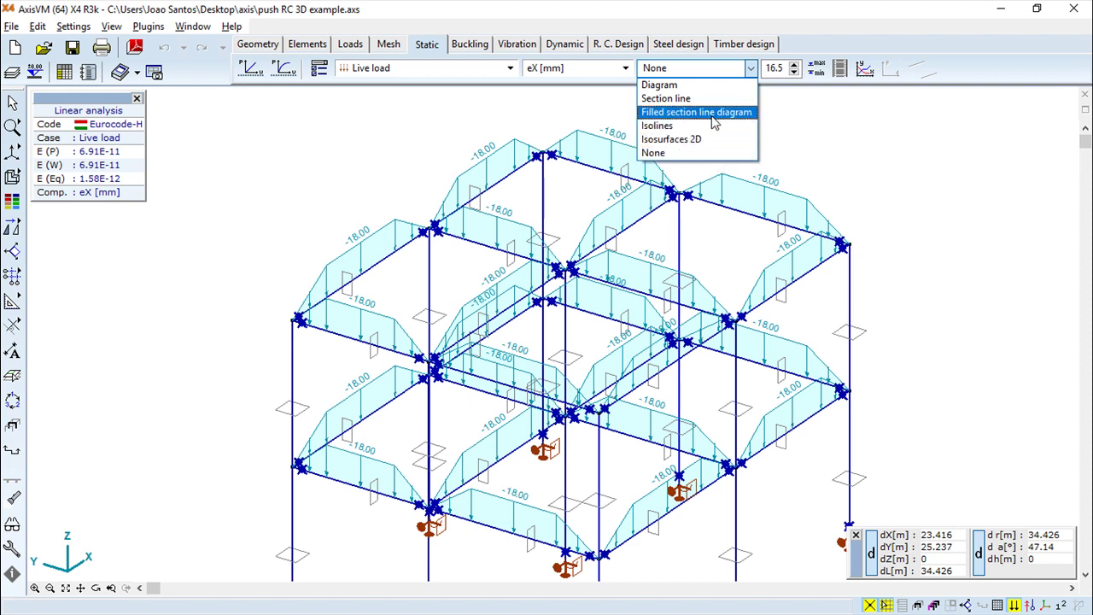
{"action": "left_click", "coordinate": [815, 34]}
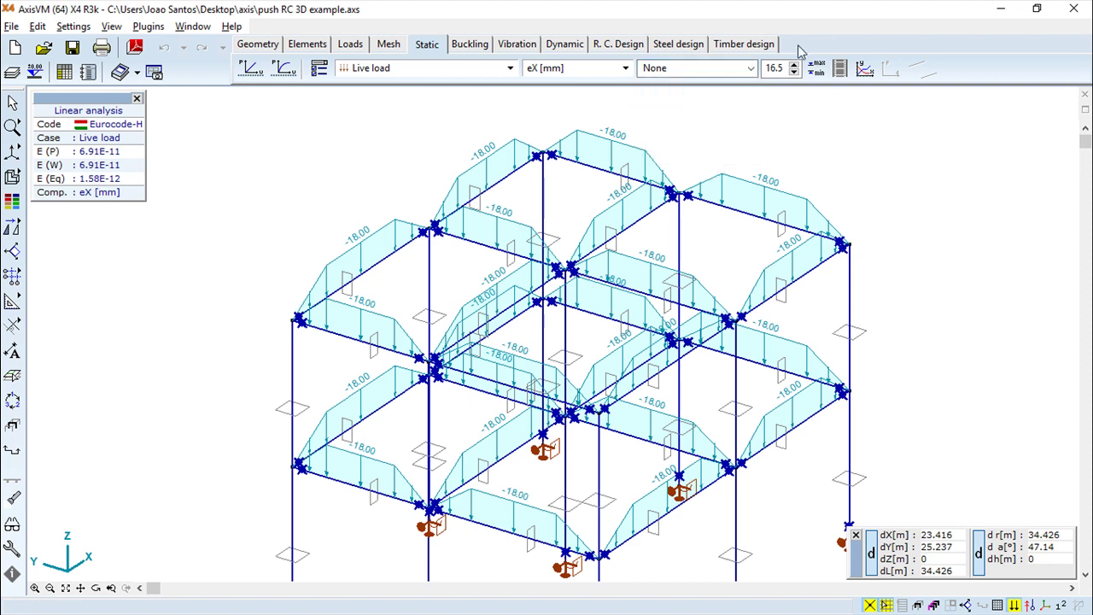
{"action": "left_click", "coordinate": [794, 75]}
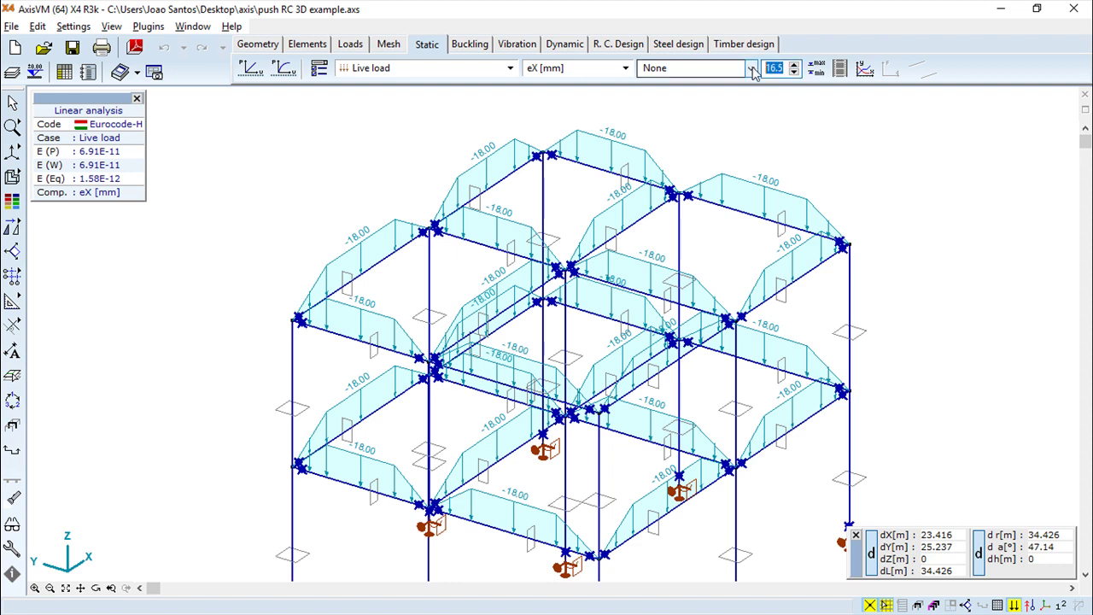
- Set the result scale to 10 and bring up the Result display parameters
{"action": "type", "text": "10"}
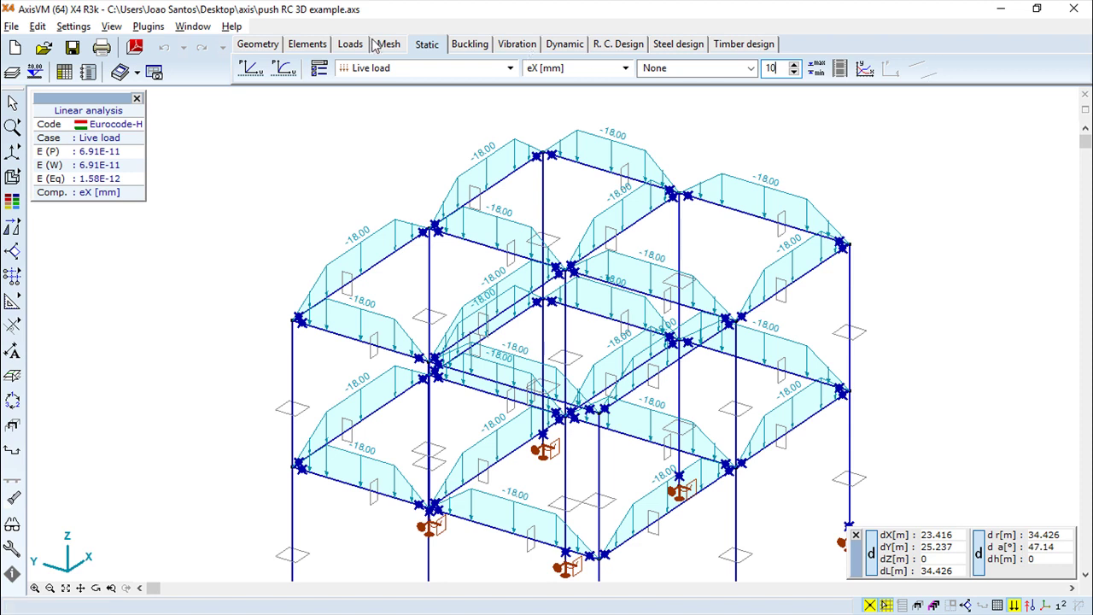
{"action": "left_click", "coordinate": [319, 70]}
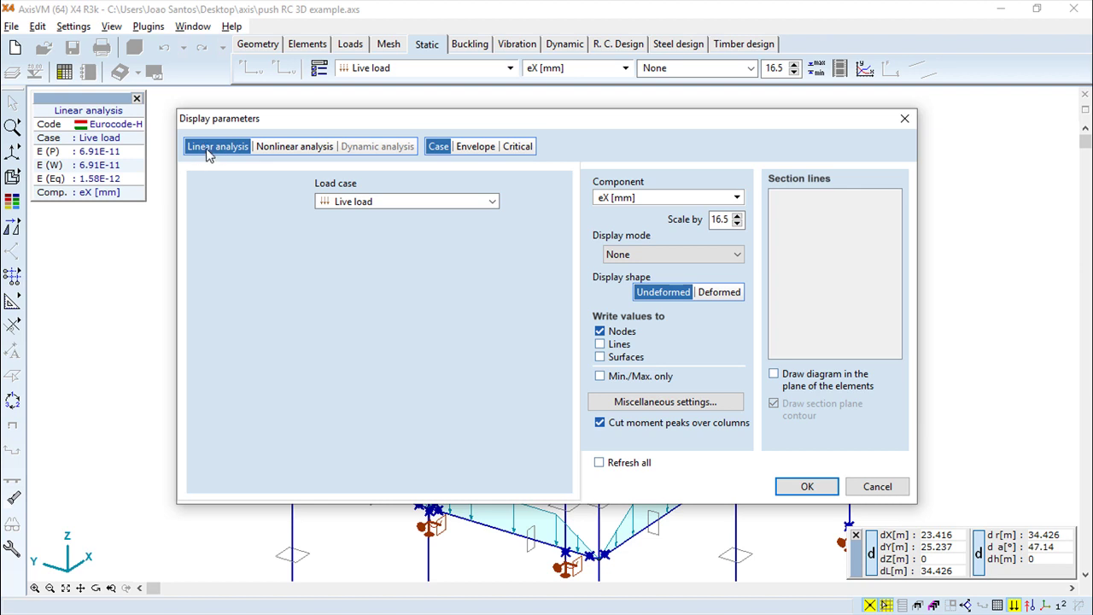
- Switch the displayed results to nonlinear analysis and back to linear analysis
{"action": "left_click", "coordinate": [276, 150]}
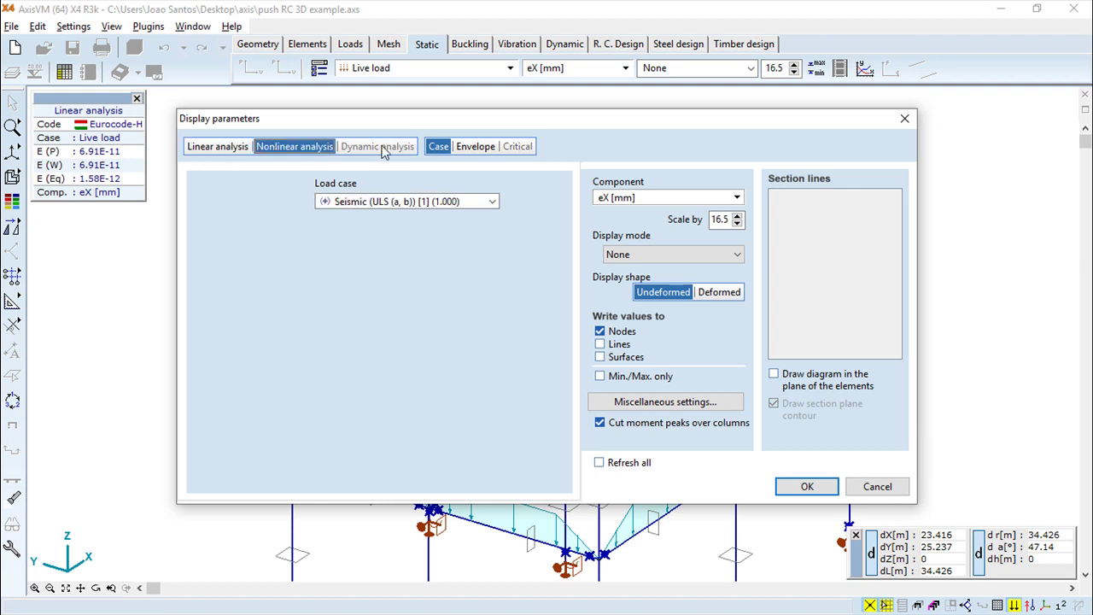
{"action": "left_click", "coordinate": [492, 201]}
{"action": "left_click", "coordinate": [492, 201]}
{"action": "left_click", "coordinate": [205, 146]}
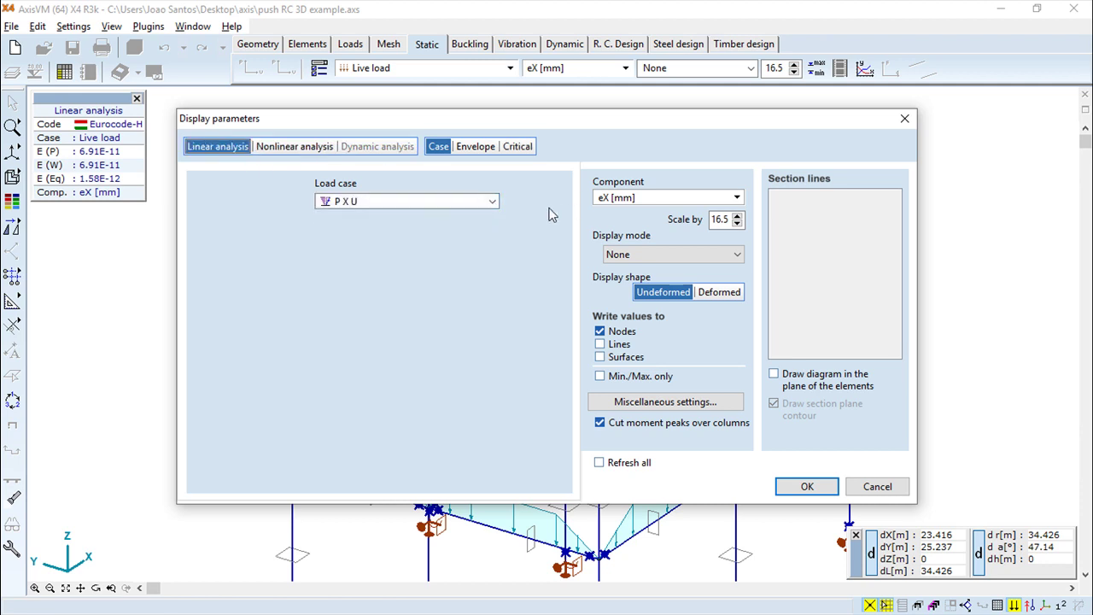
- Cycle the Case, Envelope and Critical tabs, settling on Critical with SLS Quasipermanent
{"action": "left_click", "coordinate": [475, 147]}
{"action": "left_click", "coordinate": [516, 147]}
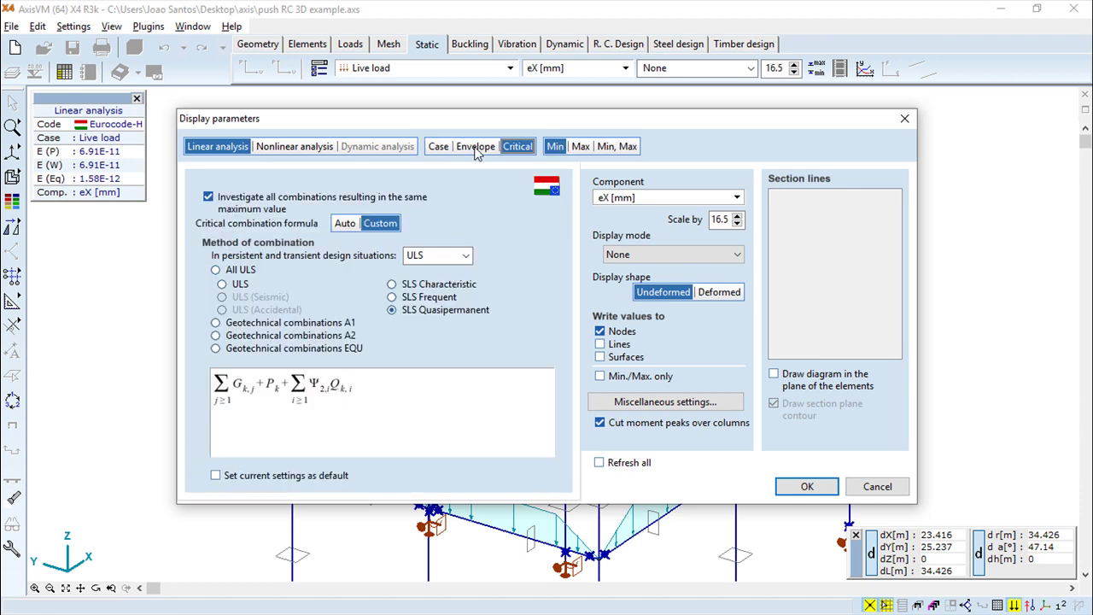
{"action": "left_click", "coordinate": [439, 146]}
{"action": "left_click", "coordinate": [475, 146]}
{"action": "left_click", "coordinate": [516, 147]}
{"action": "left_click", "coordinate": [439, 149]}
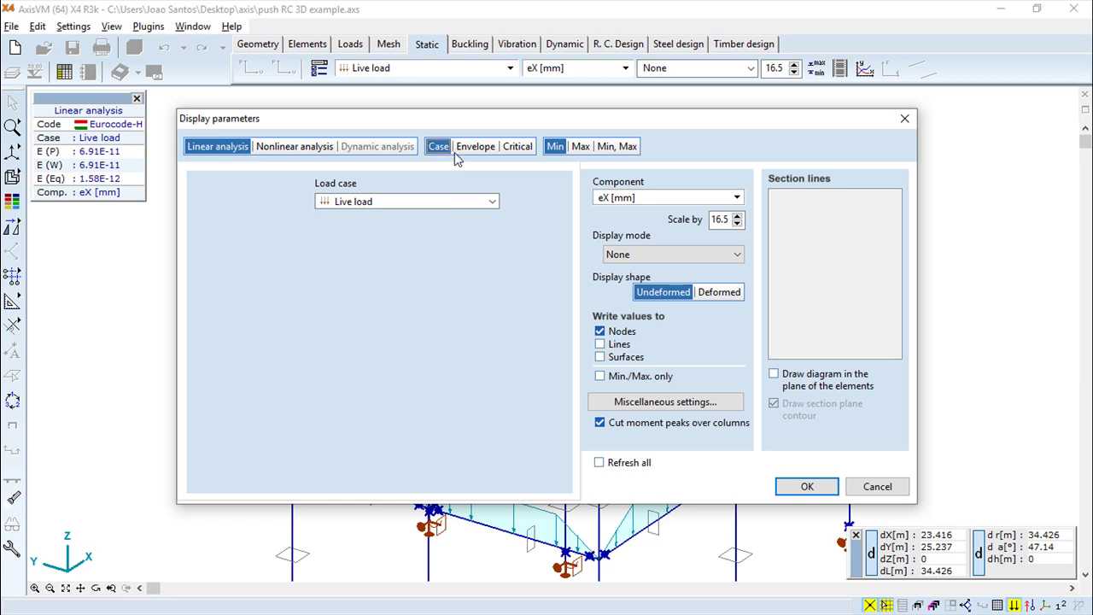
{"action": "left_click", "coordinate": [477, 147]}
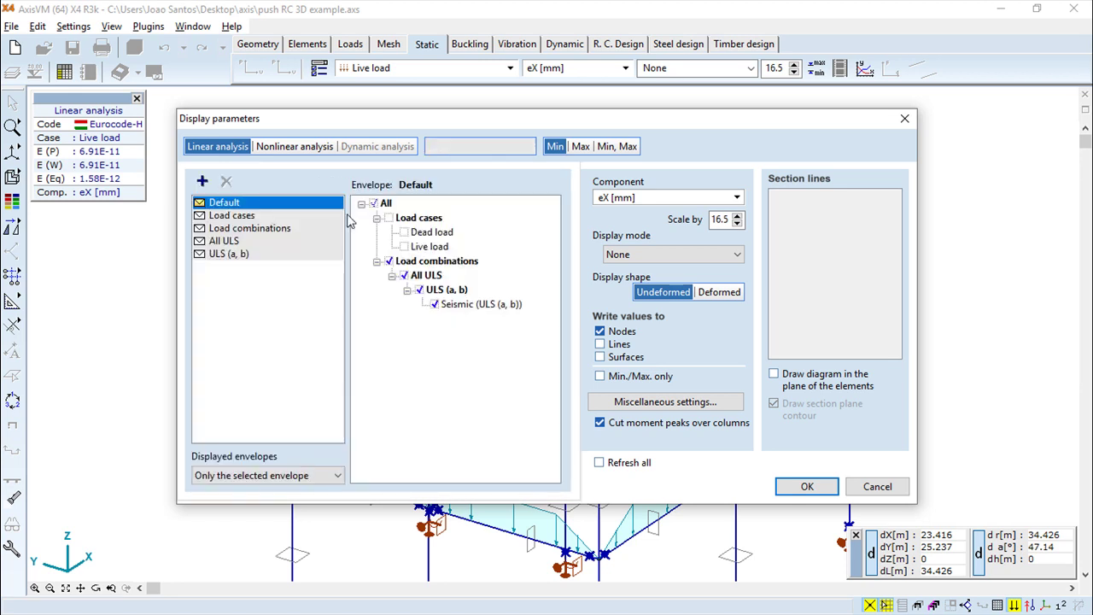
{"action": "left_click", "coordinate": [440, 149]}
{"action": "left_click", "coordinate": [494, 203]}
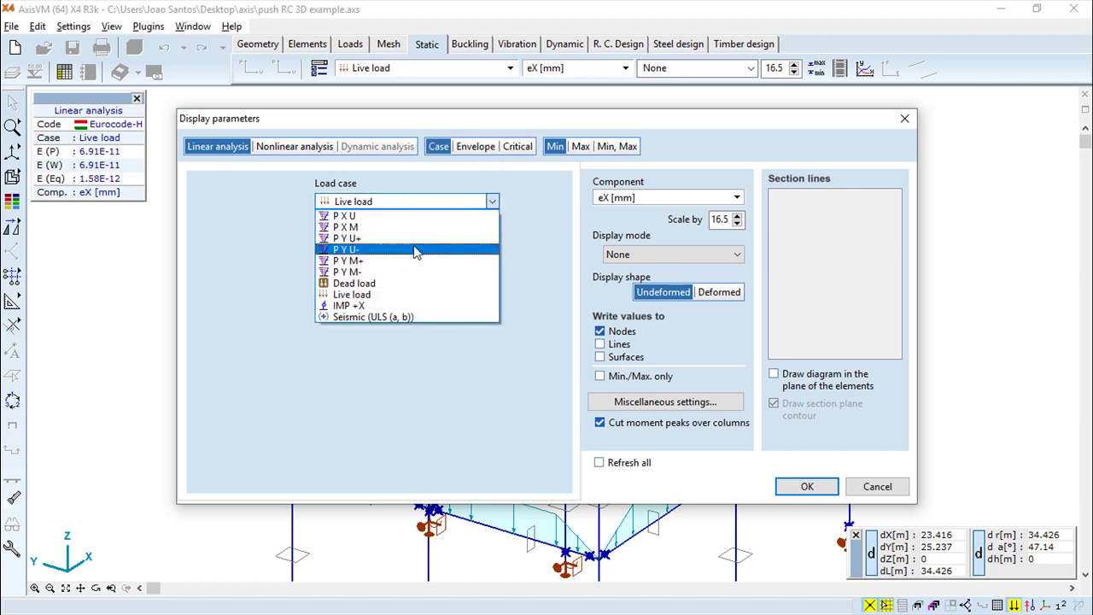
{"action": "left_click", "coordinate": [477, 147]}
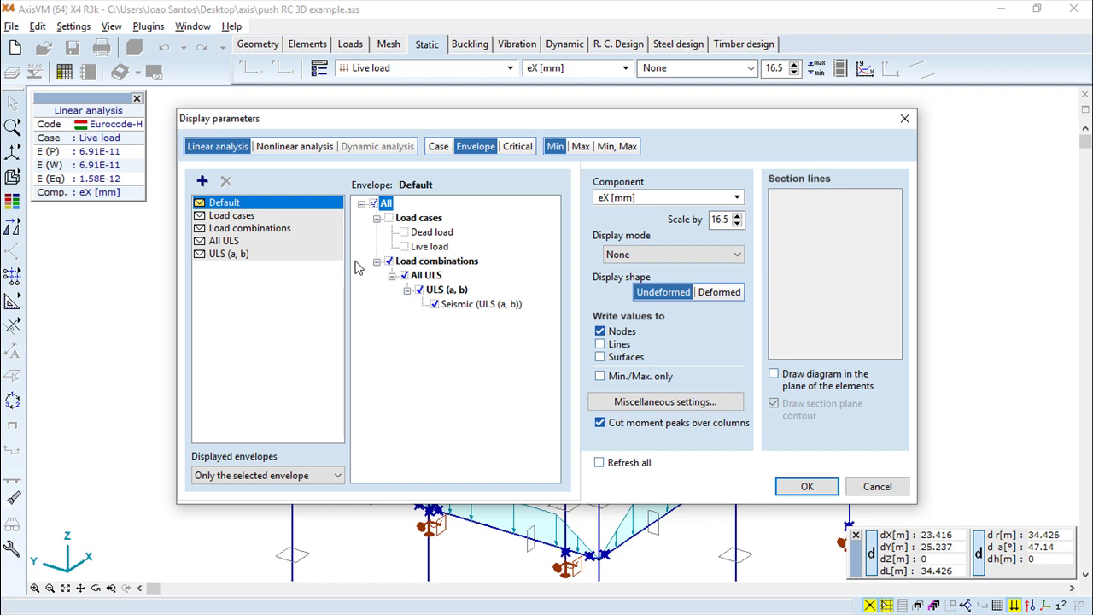
{"action": "left_click", "coordinate": [521, 147]}
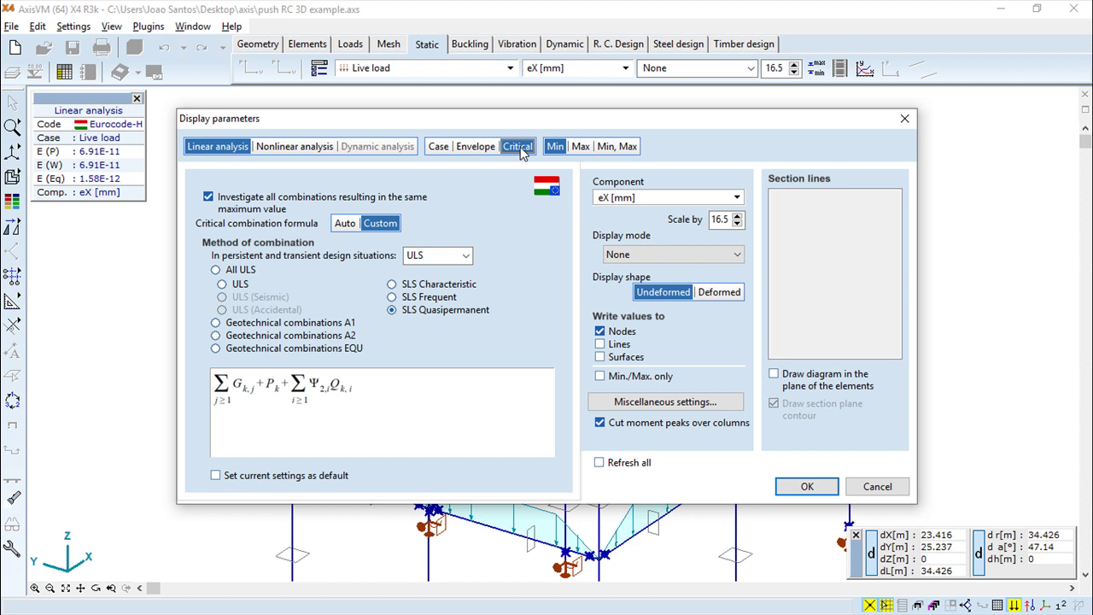
- Keep the Critical tab on its Custom formula with the ULS combination checked
{"action": "left_click", "coordinate": [474, 150]}
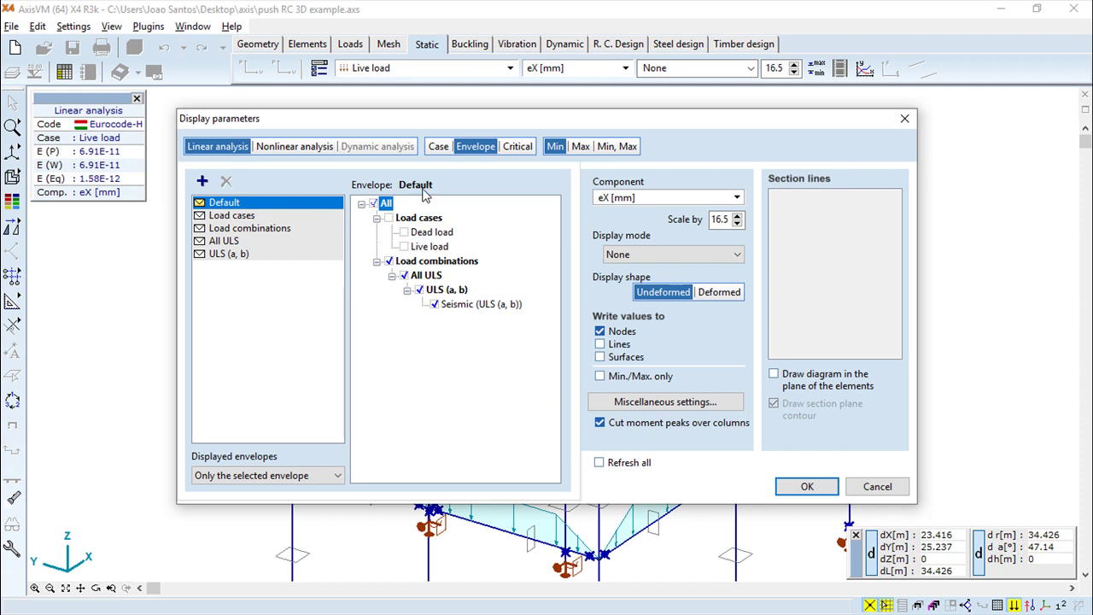
{"action": "left_click", "coordinate": [516, 151]}
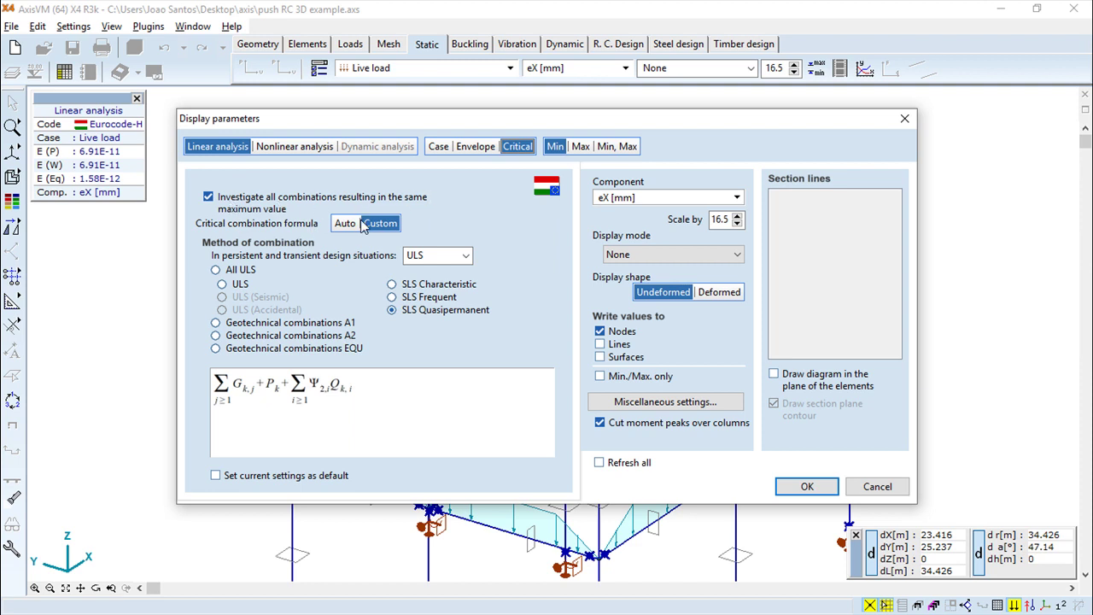
{"action": "left_click", "coordinate": [345, 223]}
{"action": "left_click", "coordinate": [383, 225]}
{"action": "left_click", "coordinate": [465, 256]}
{"action": "left_click", "coordinate": [466, 260]}
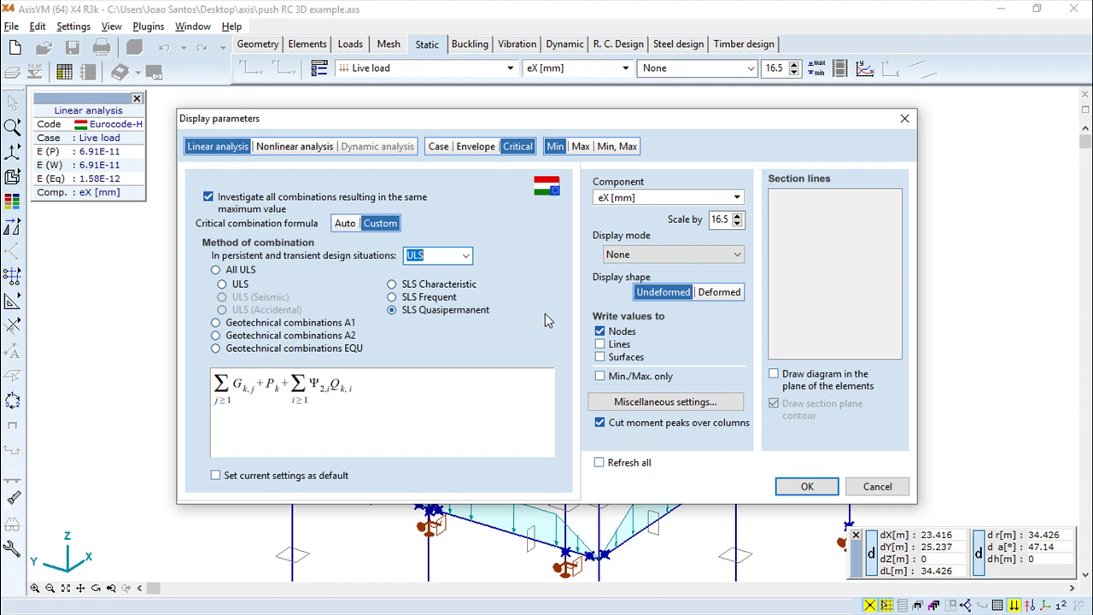
- Set the critical combination results to show both Min and Max values
{"action": "left_click", "coordinate": [586, 152]}
{"action": "left_click", "coordinate": [602, 150]}
{"action": "left_click", "coordinate": [555, 147]}
{"action": "left_click", "coordinate": [580, 151]}
{"action": "left_click", "coordinate": [613, 148]}
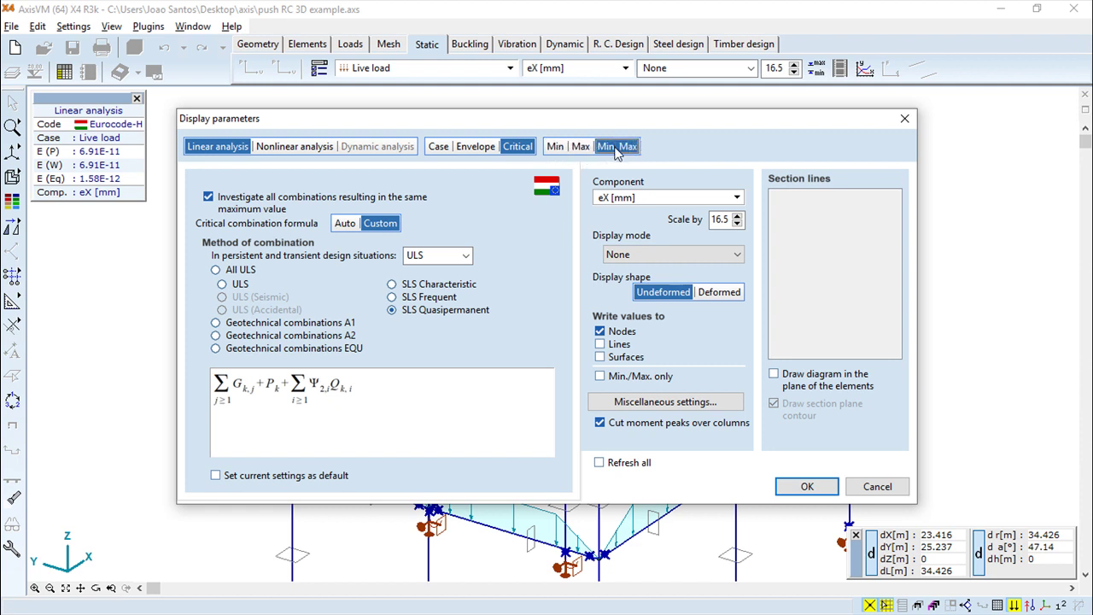
- Set the envelope to eX, scale 10, mode None, deformed shape, with All selected
{"action": "left_click", "coordinate": [478, 148]}
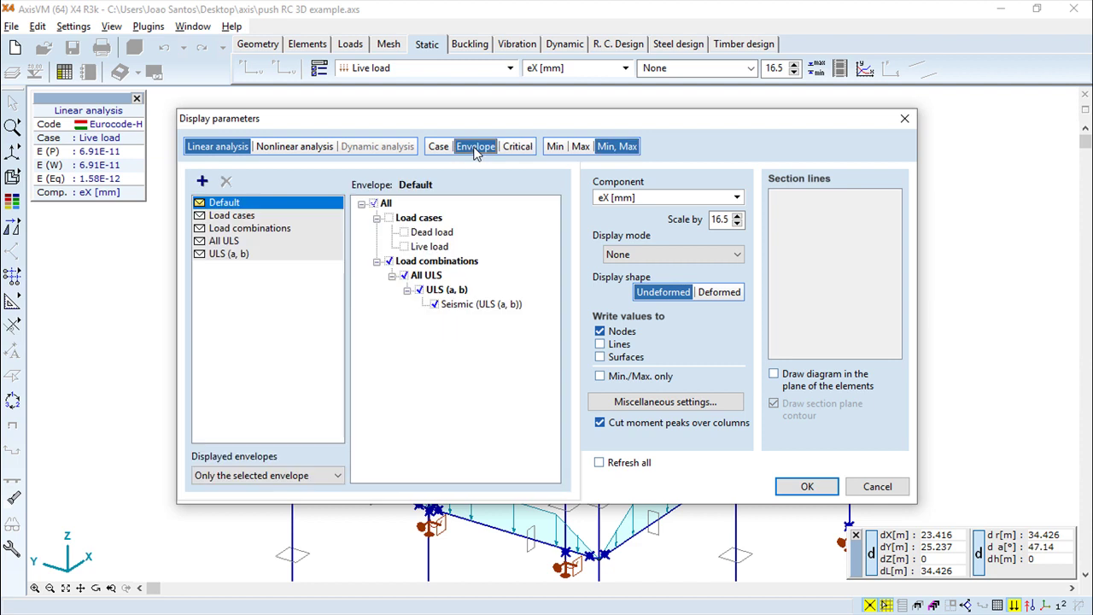
{"action": "left_click", "coordinate": [737, 197]}
{"action": "left_click", "coordinate": [739, 199]}
{"action": "left_click_drag", "start_coordinate": [730, 220], "coordinate": [698, 222]}
{"action": "type", "text": "10"}
{"action": "left_click", "coordinate": [736, 258]}
{"action": "left_click", "coordinate": [736, 258]}
{"action": "left_click", "coordinate": [720, 292]}
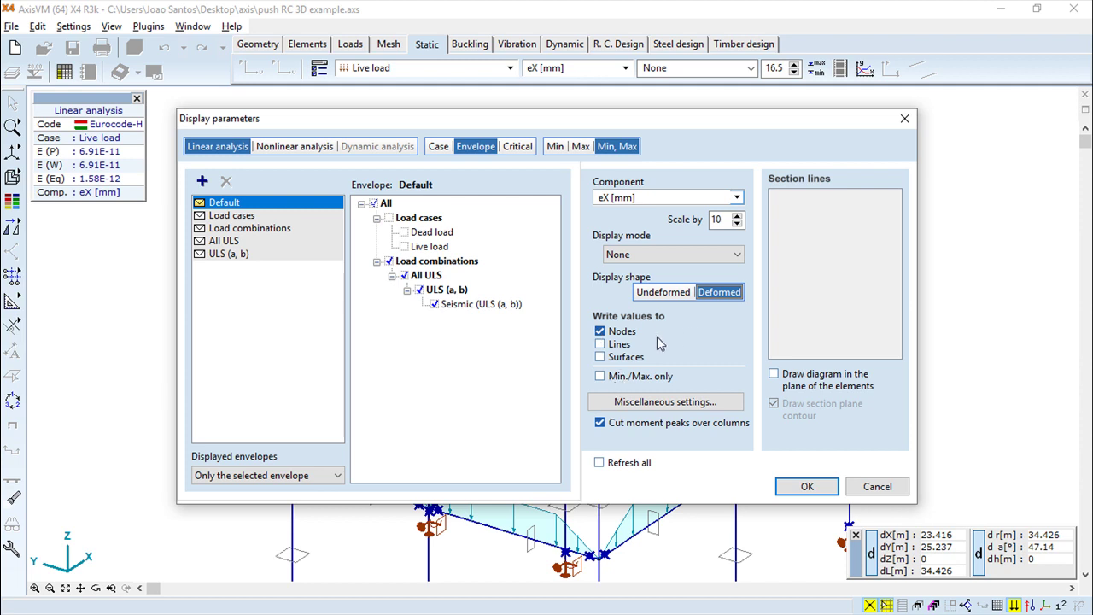
{"action": "left_click", "coordinate": [386, 203]}
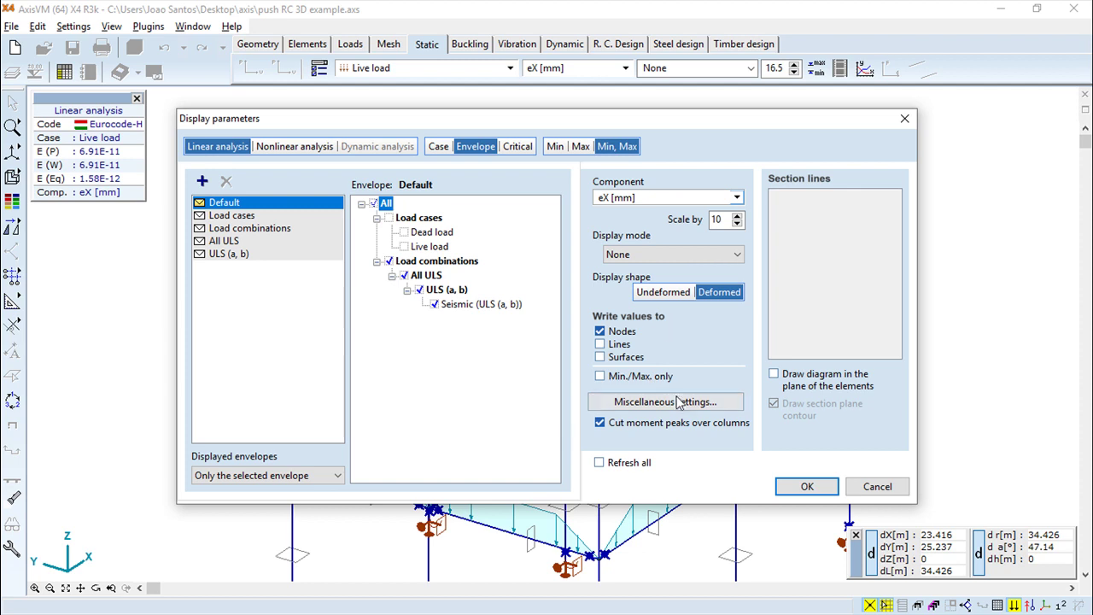
{"action": "left_click", "coordinate": [687, 410]}
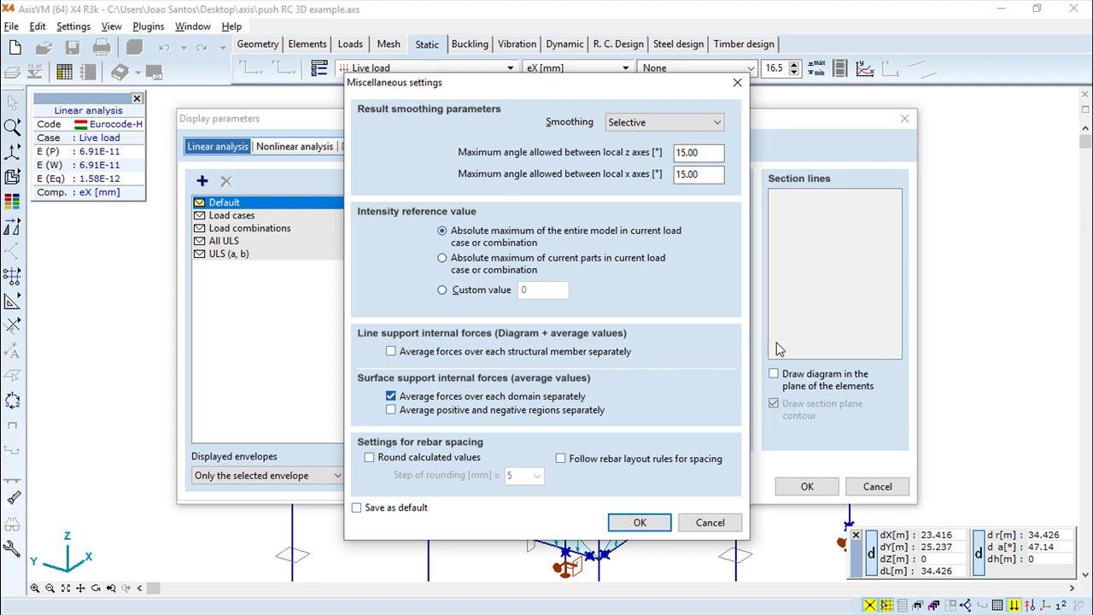
{"action": "left_click", "coordinate": [714, 124]}
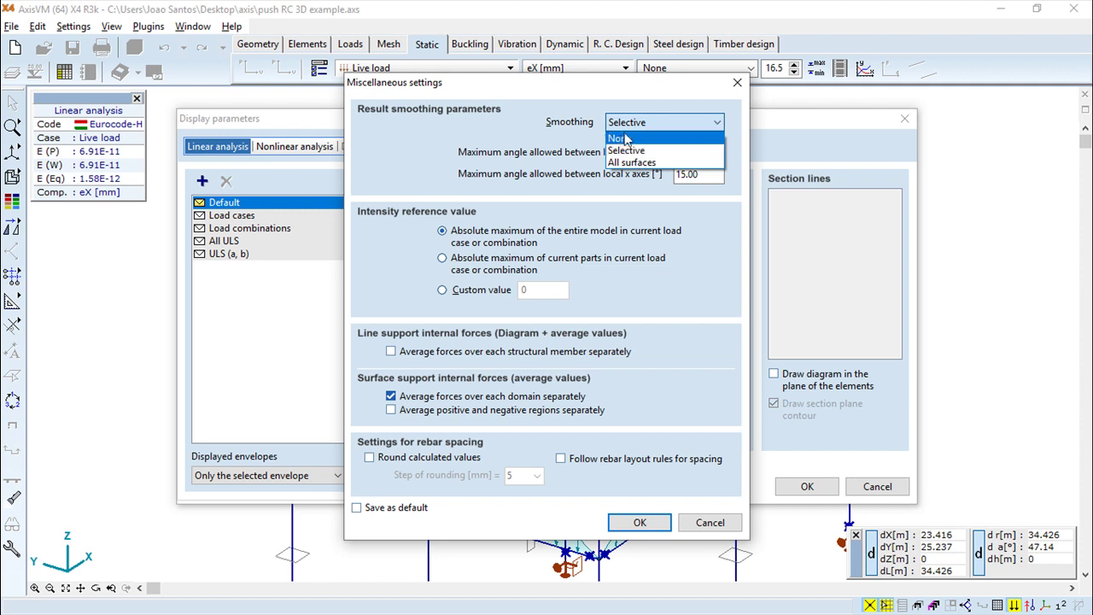
{"action": "left_click", "coordinate": [642, 151]}
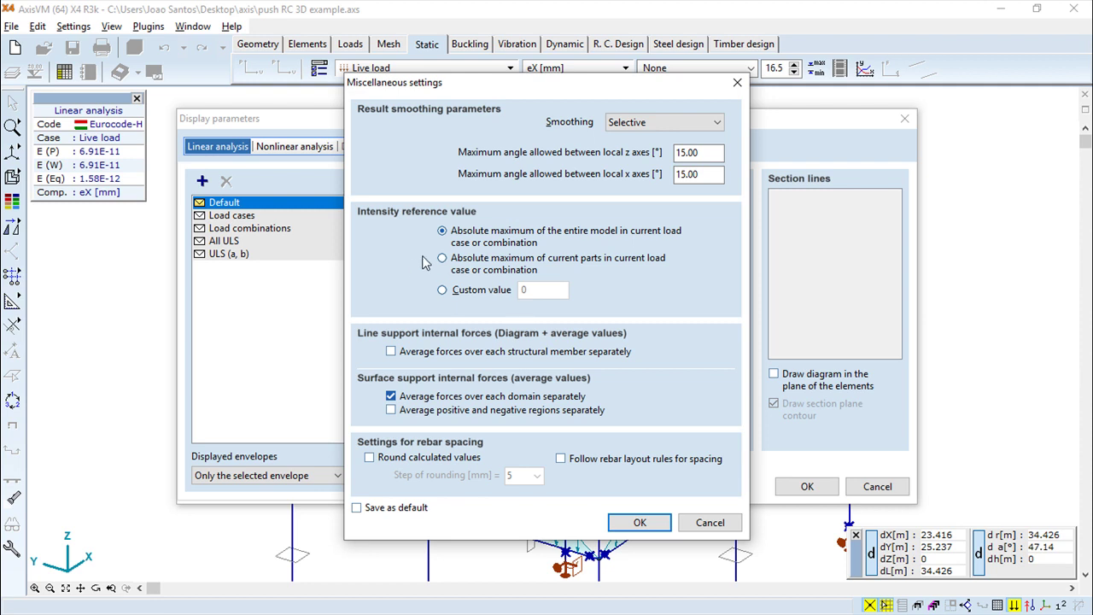
{"action": "left_click", "coordinate": [443, 289]}
{"action": "left_click", "coordinate": [442, 232]}
{"action": "left_click", "coordinate": [639, 522]}
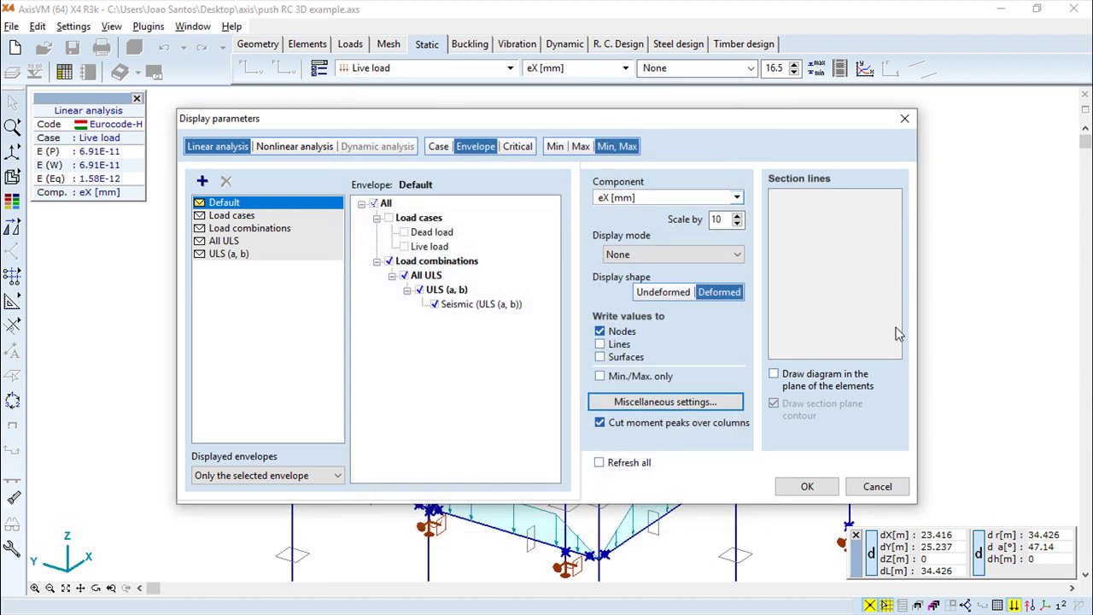
- Draw diagrams in the plane of the elements and apply the display parameters
{"action": "left_click", "coordinate": [775, 377]}
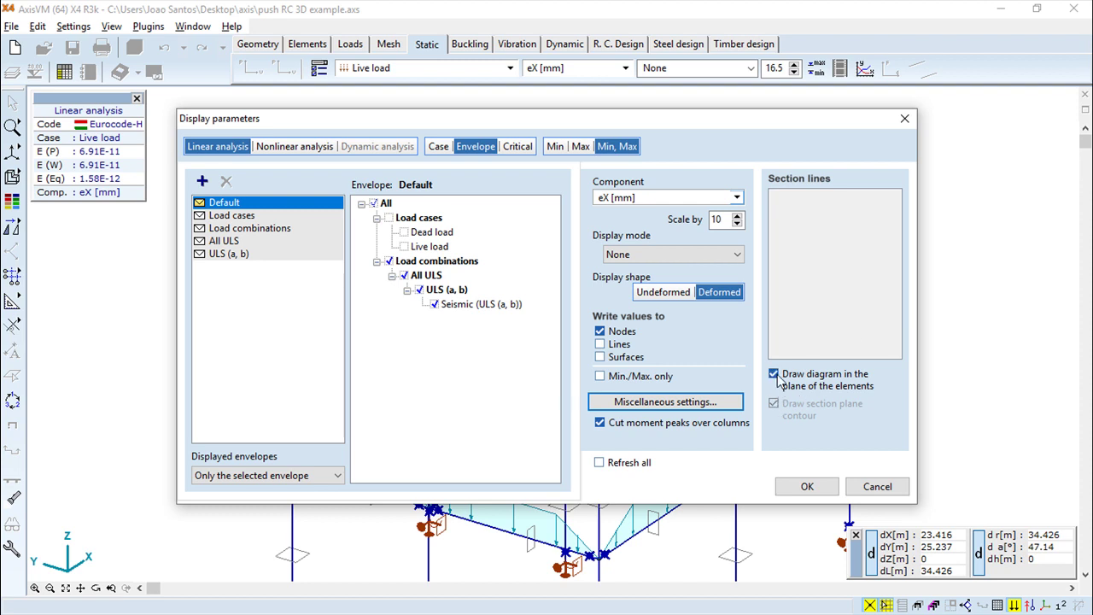
{"action": "left_click", "coordinate": [807, 487]}
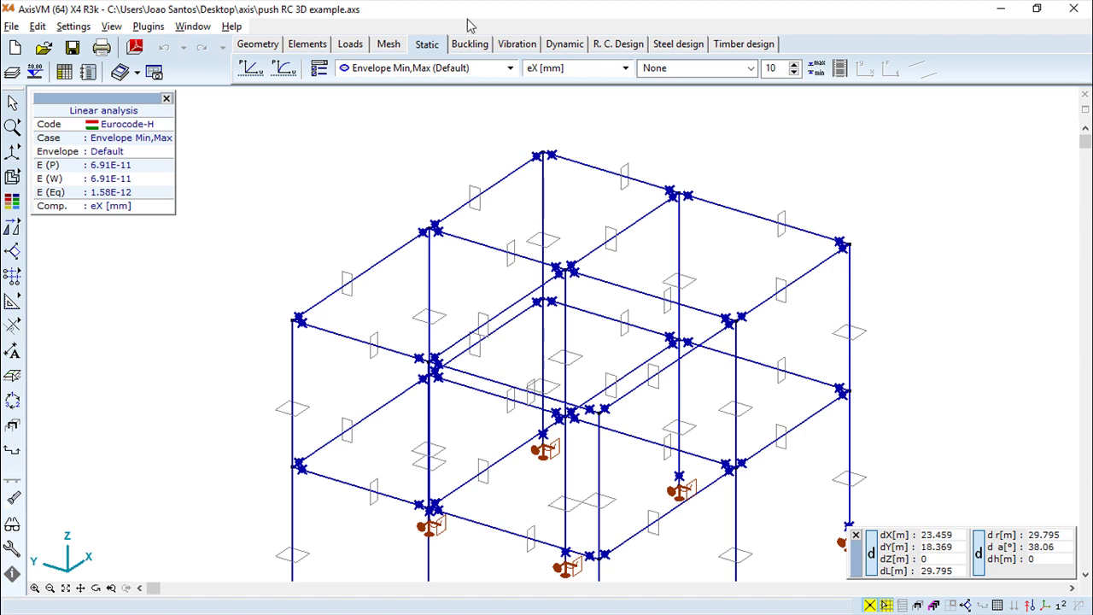
{"action": "left_click", "coordinate": [511, 68]}
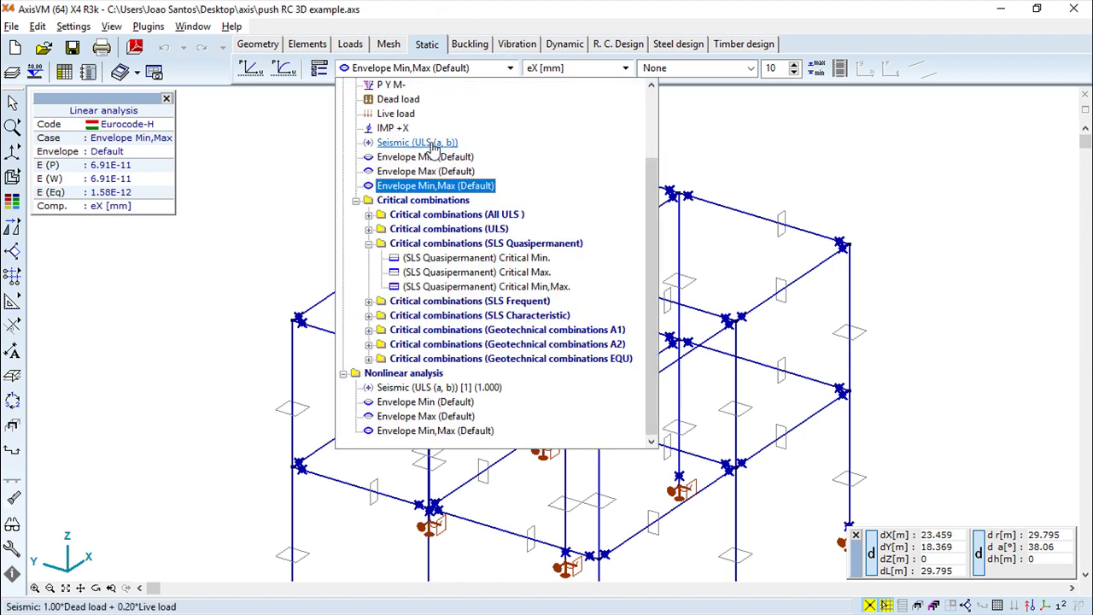
{"action": "left_click", "coordinate": [321, 71]}
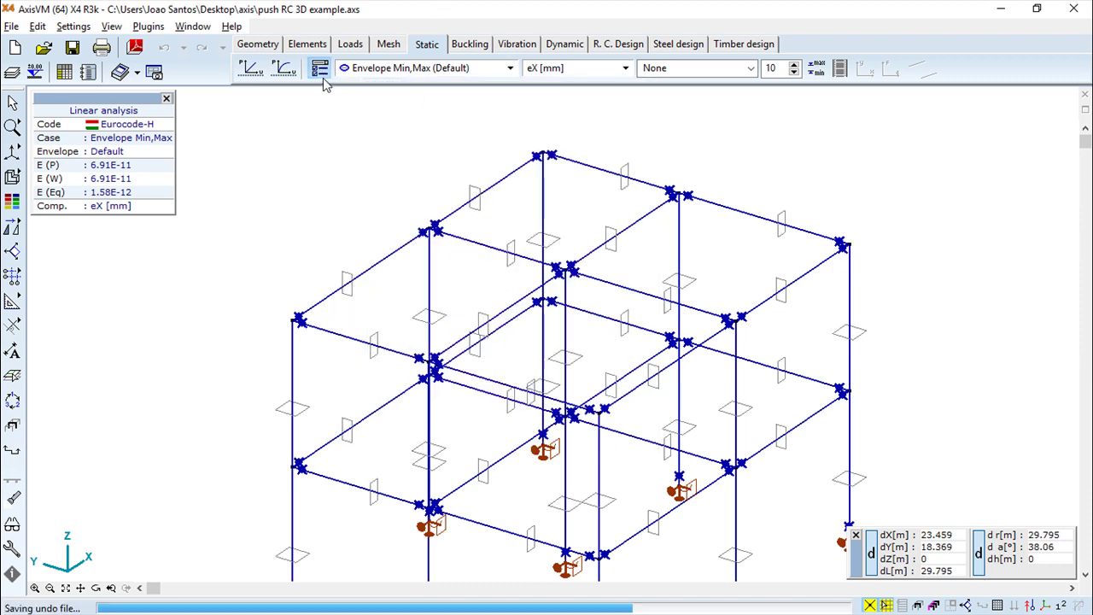
- Add Envelope 1 including the load cases and apply it
{"action": "left_click", "coordinate": [318, 69]}
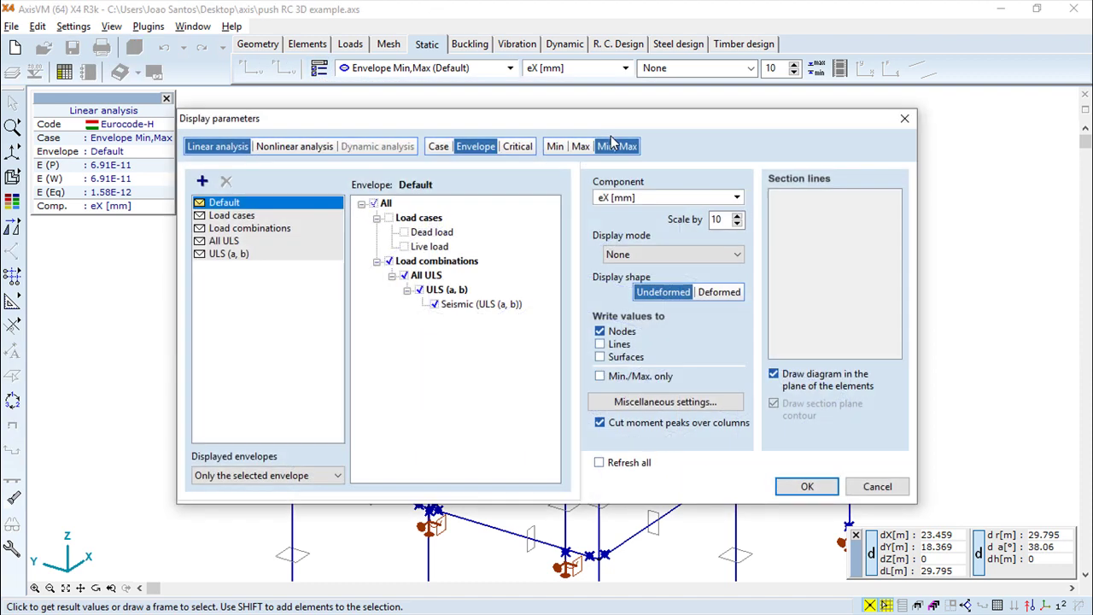
{"action": "left_click", "coordinate": [390, 218]}
{"action": "left_click", "coordinate": [805, 486]}
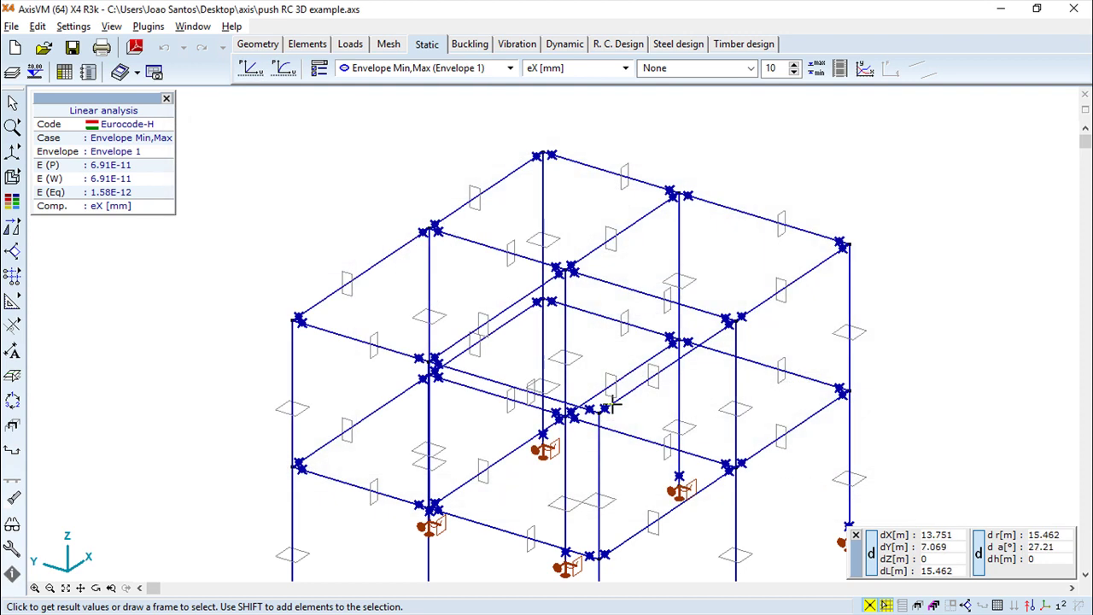
- Recenter the frame view and display results for the Live load case
{"action": "scroll", "coordinate": [617, 354], "scroll_direction": "down", "scroll_amount": 2}
{"action": "scroll", "coordinate": [614, 356], "scroll_direction": "up", "scroll_amount": 1}
{"action": "middle_click_drag", "start_coordinate": [615, 356], "coordinate": [622, 310]}
{"action": "left_click", "coordinate": [511, 68]}
{"action": "left_click", "coordinate": [396, 113]}
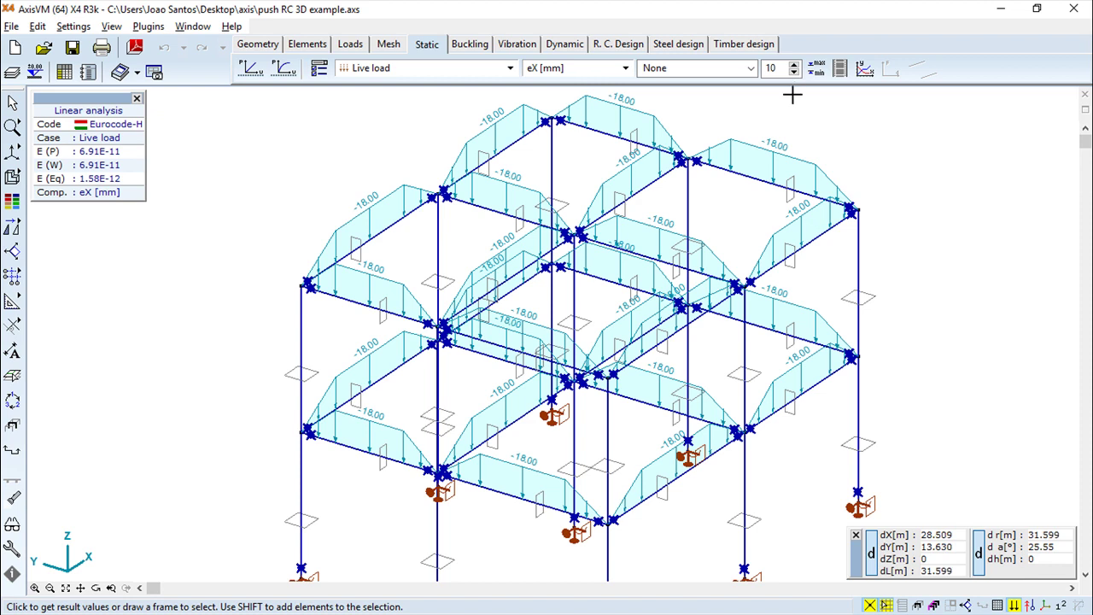
{"action": "left_click", "coordinate": [817, 72]}
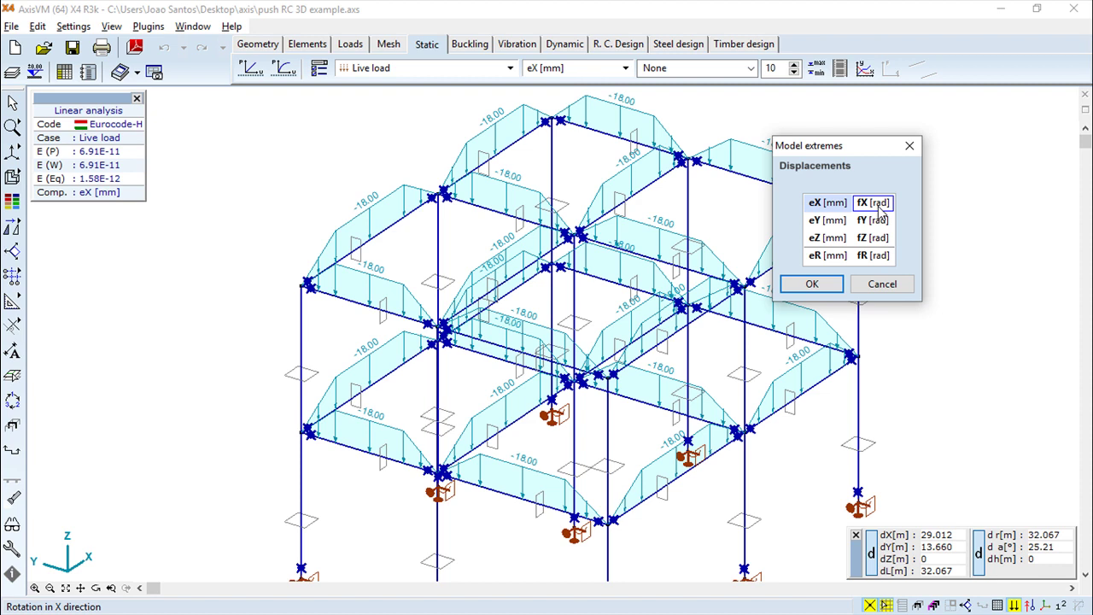
{"action": "left_click", "coordinate": [827, 220]}
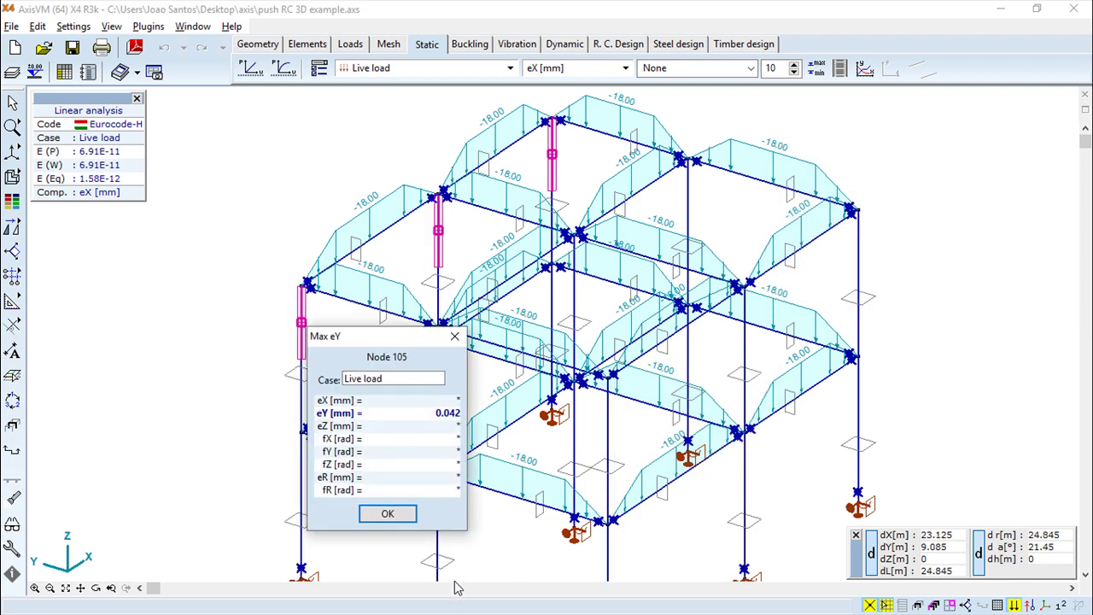
{"action": "left_click_drag", "start_coordinate": [406, 335], "coordinate": [141, 336]}
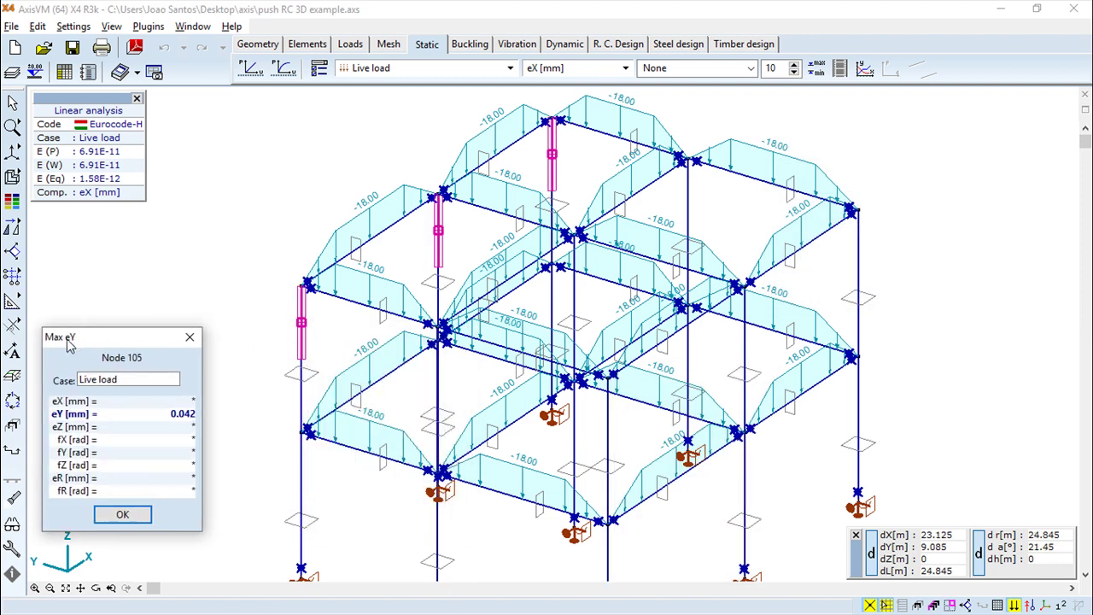
{"action": "left_click", "coordinate": [122, 514]}
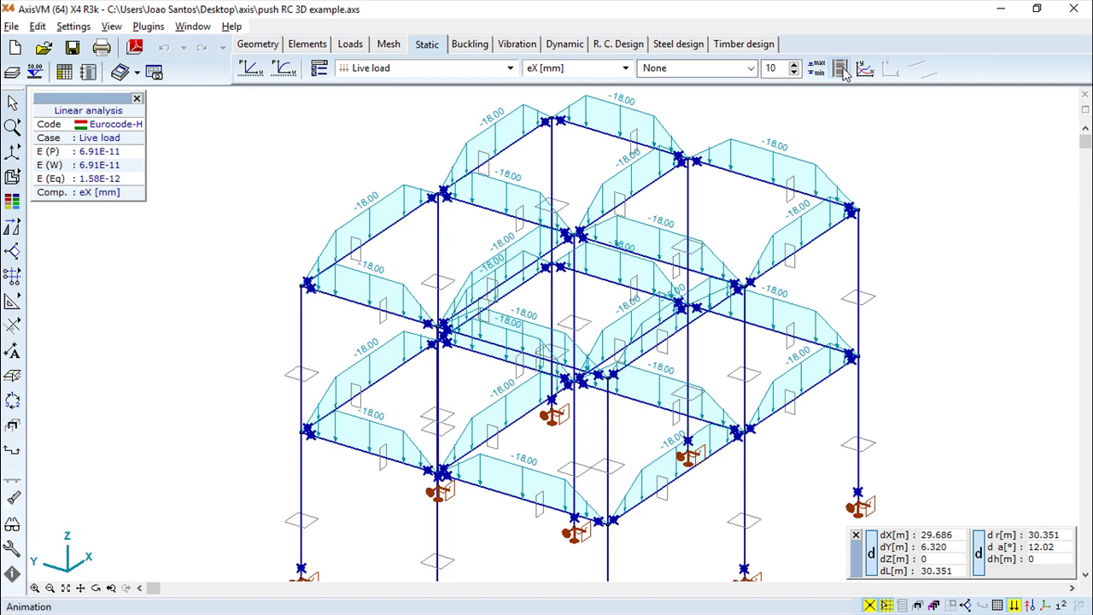
{"action": "left_click", "coordinate": [841, 72]}
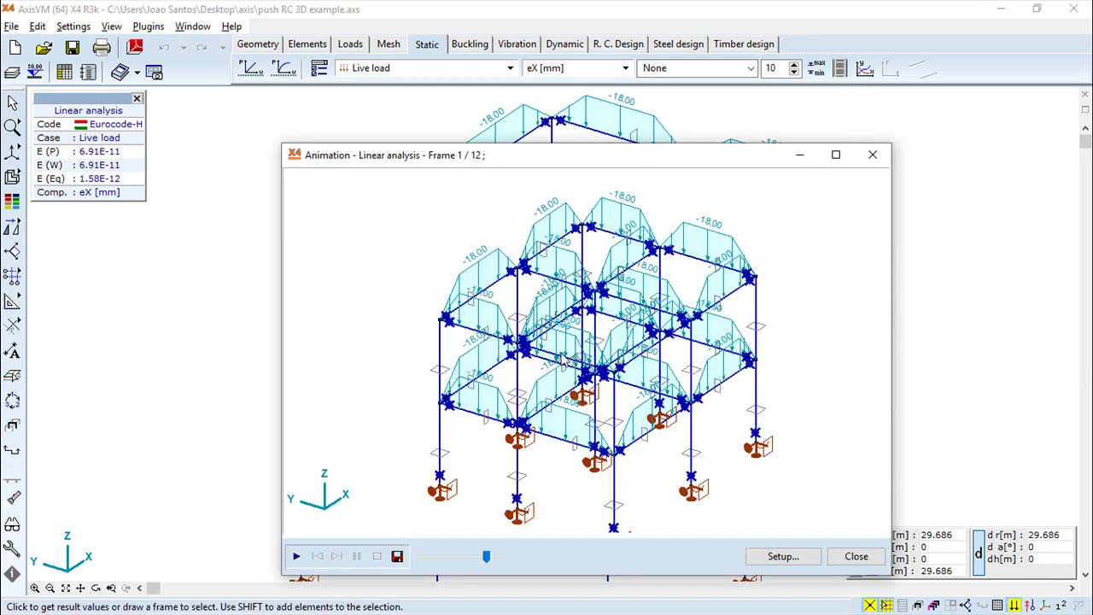
{"action": "left_click", "coordinate": [296, 556]}
{"action": "left_click", "coordinate": [786, 557]}
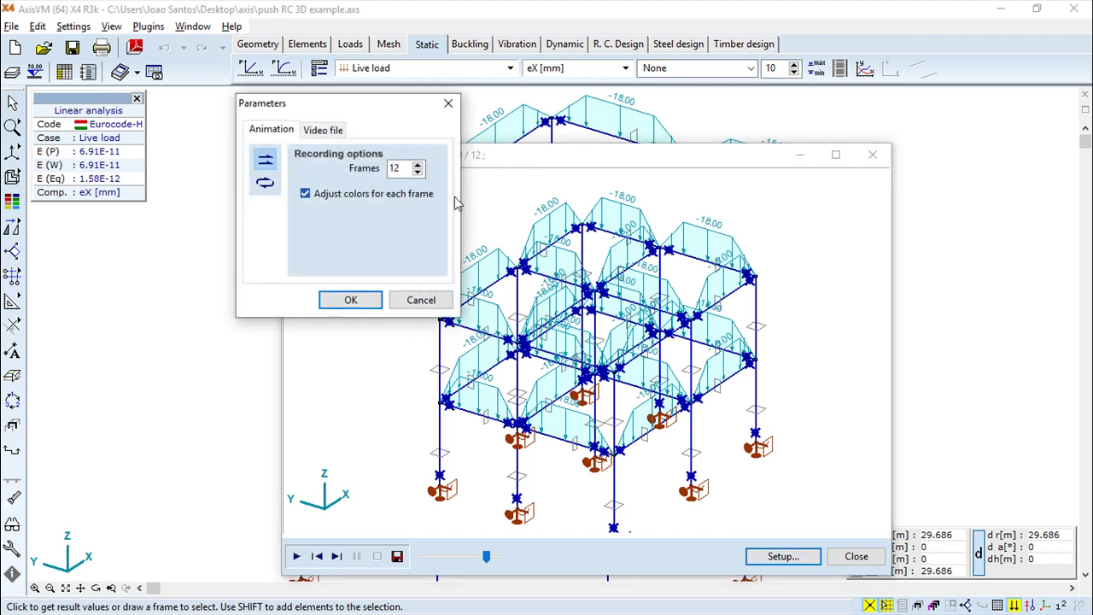
{"action": "left_click", "coordinate": [420, 300]}
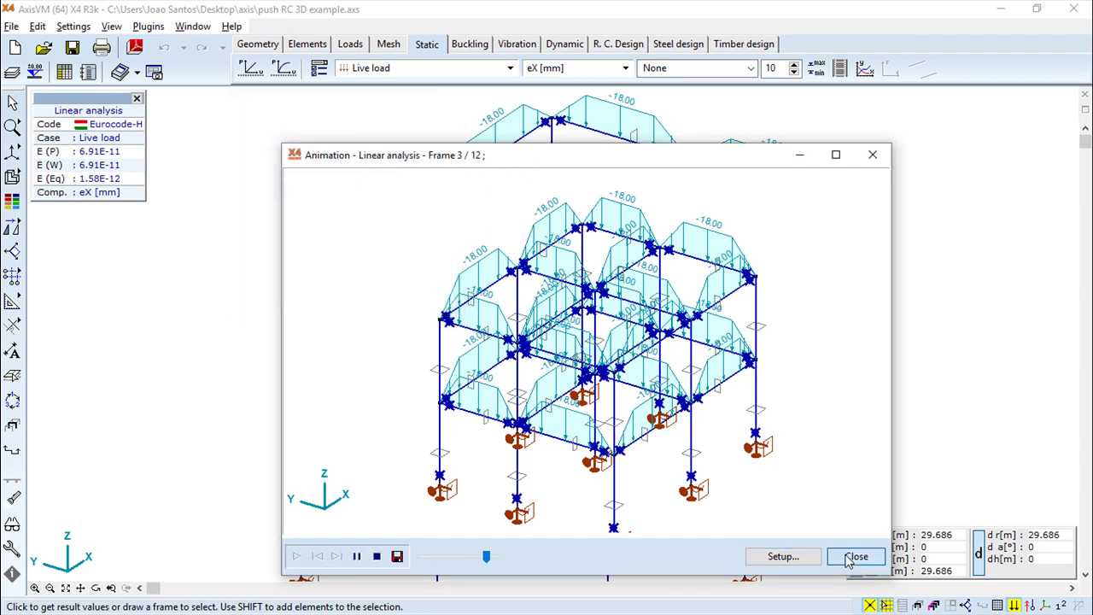
{"action": "left_click", "coordinate": [856, 556]}
{"action": "left_click", "coordinate": [749, 68]}
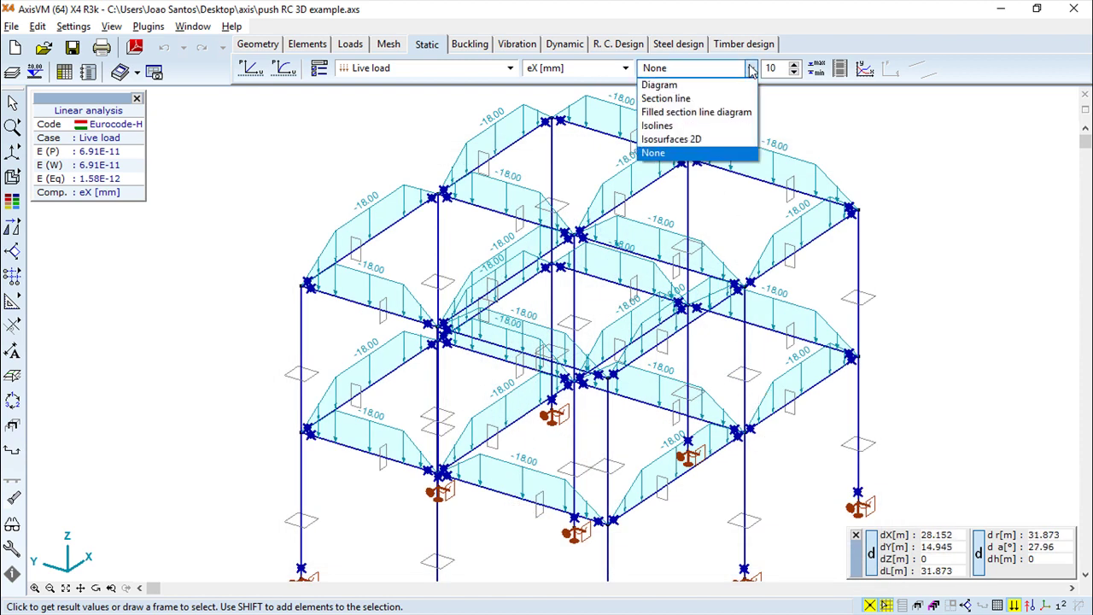
{"action": "left_click", "coordinate": [714, 140]}
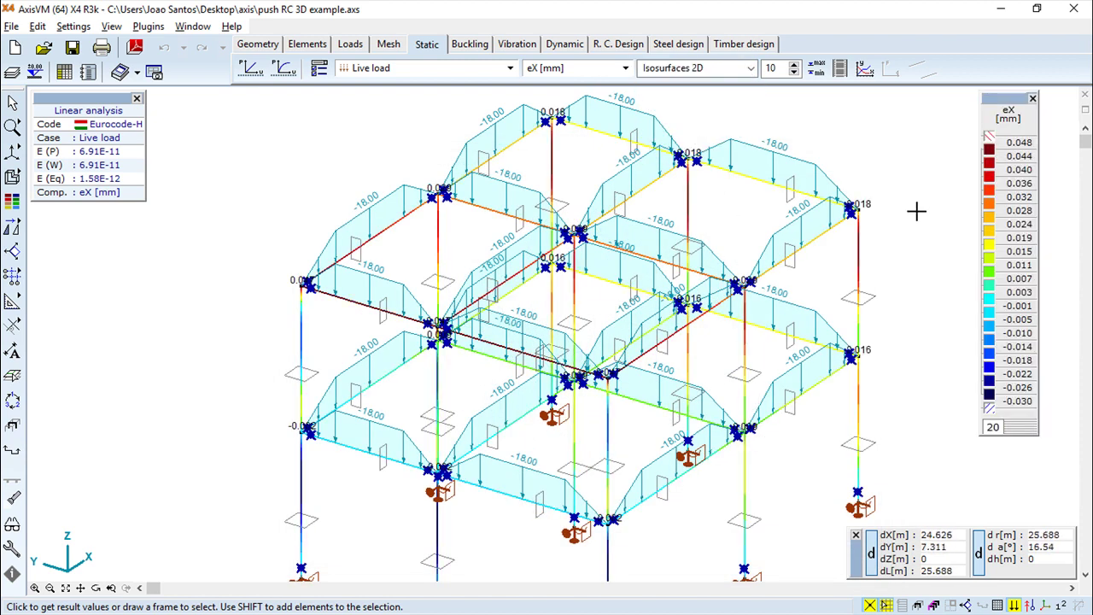
{"action": "left_click", "coordinate": [839, 68]}
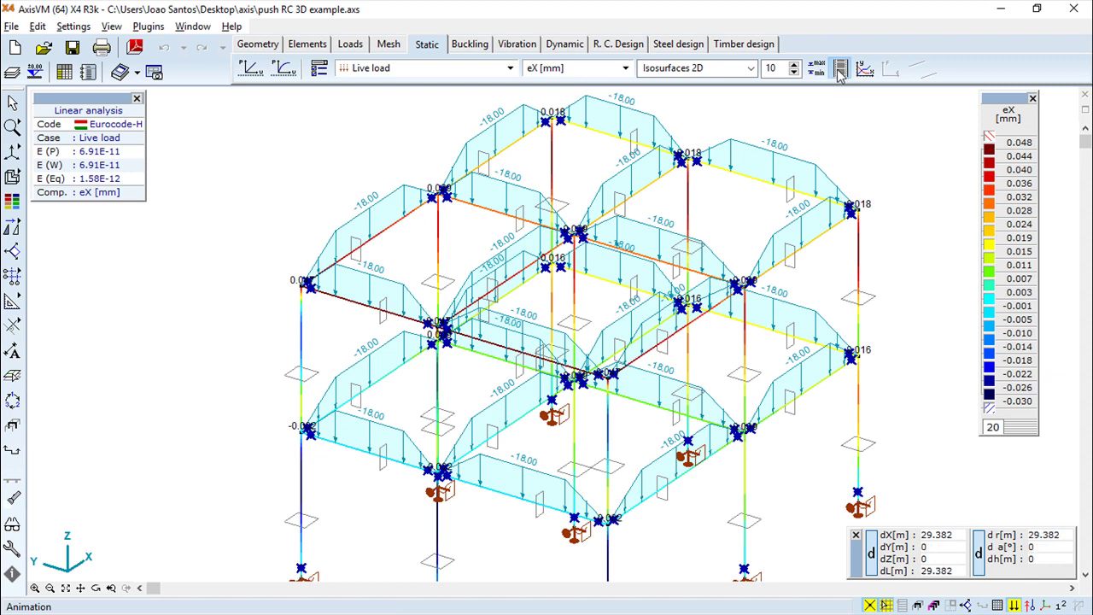
{"action": "left_click", "coordinate": [297, 556]}
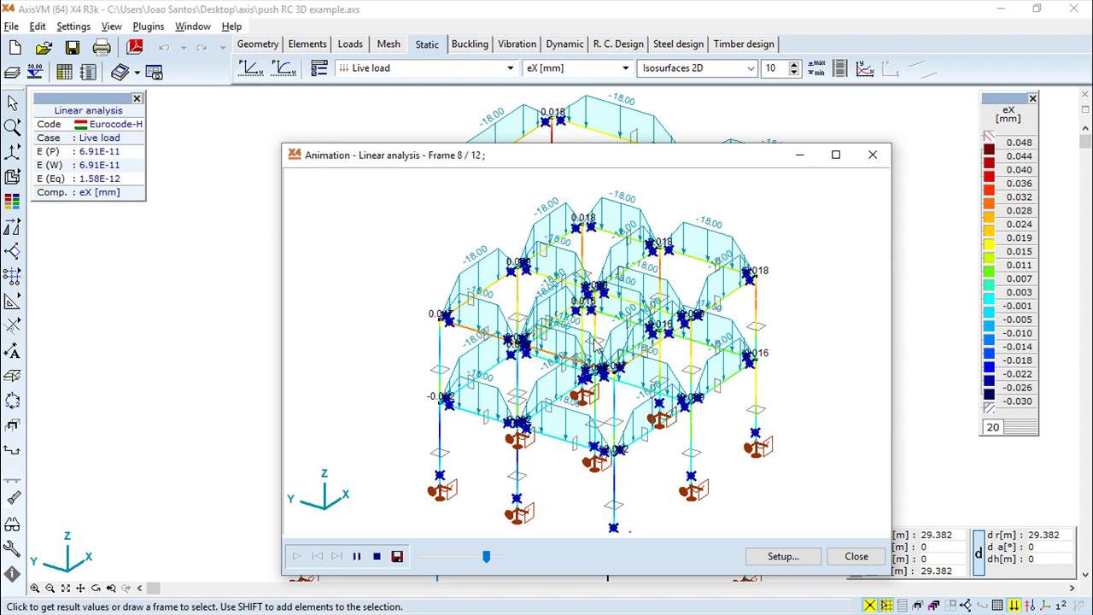
{"action": "left_click", "coordinate": [856, 556]}
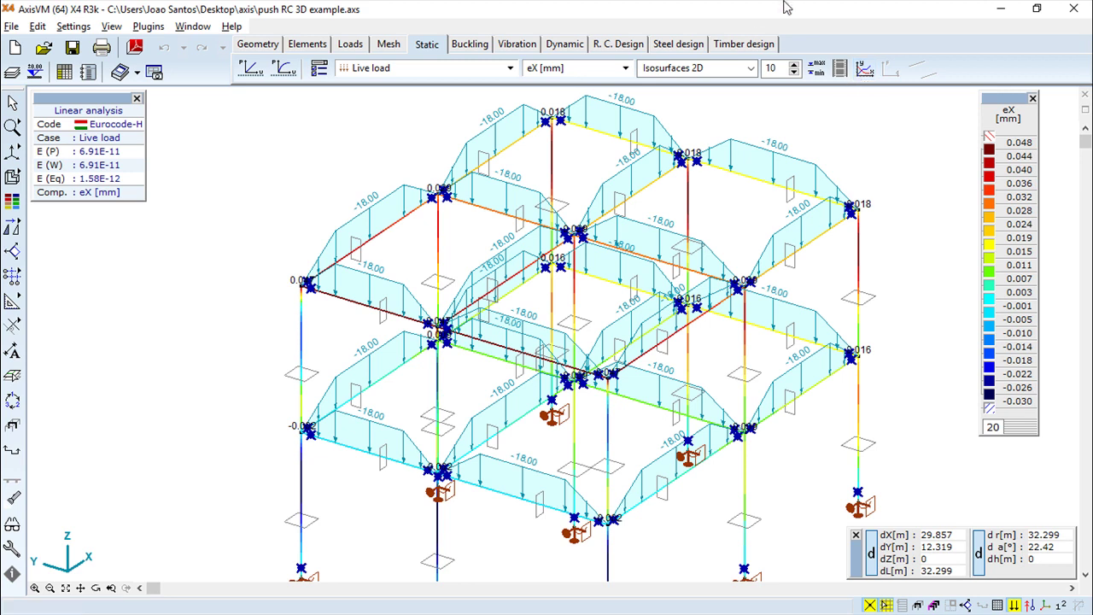
- Open the nodal displacement diagram, grid both plots, and put eY [mm] on X1
{"action": "left_click", "coordinate": [865, 70]}
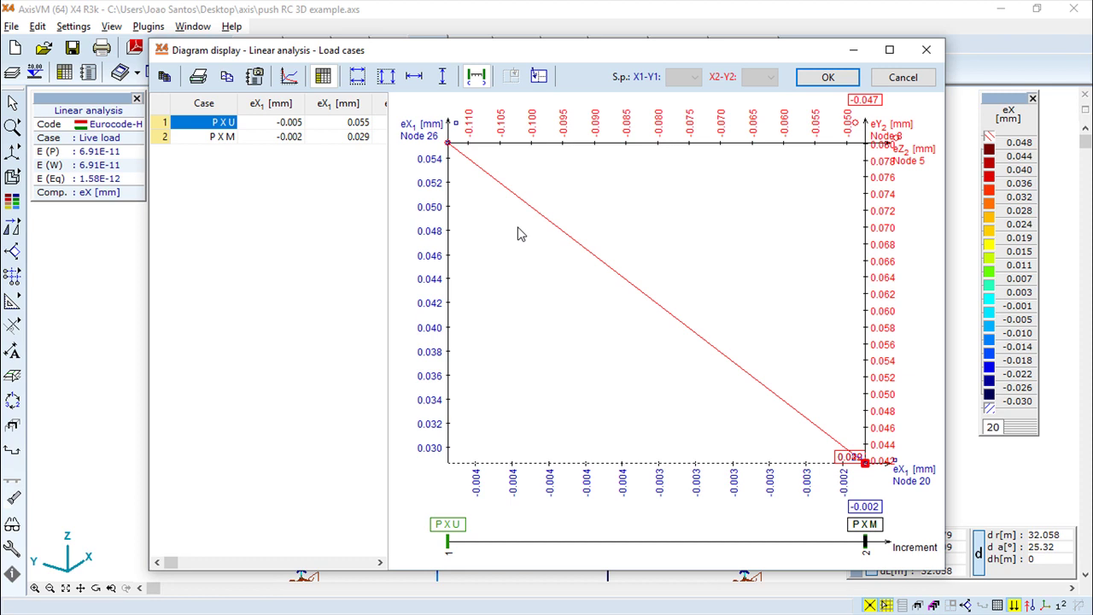
{"action": "left_click", "coordinate": [289, 76]}
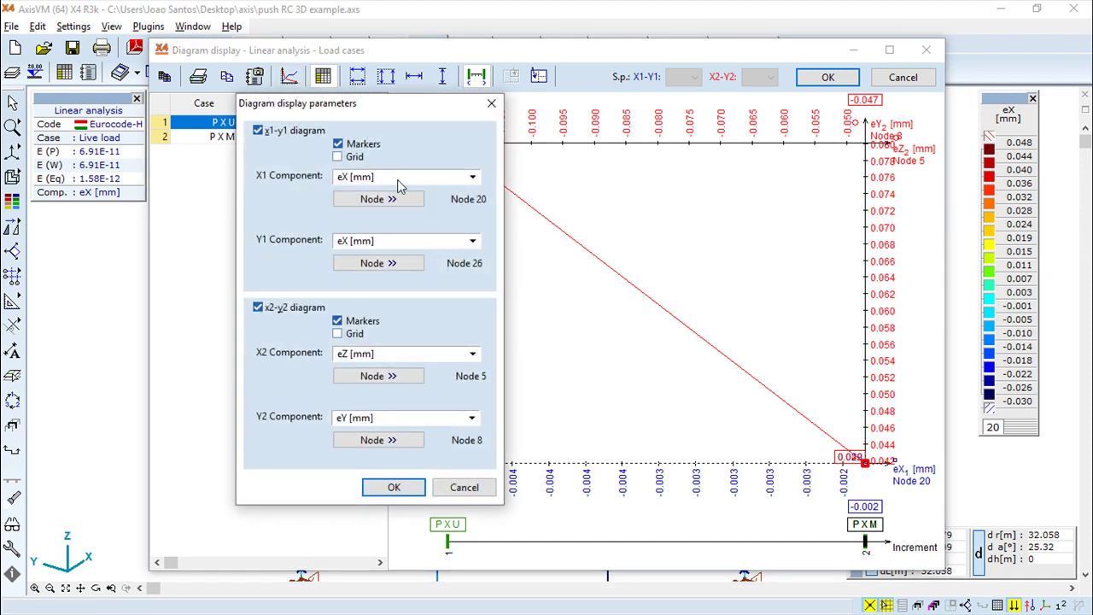
{"action": "left_click", "coordinate": [338, 334]}
{"action": "left_click", "coordinate": [337, 157]}
{"action": "left_click", "coordinate": [472, 176]}
{"action": "left_click", "coordinate": [400, 223]}
{"action": "left_click", "coordinate": [391, 487]}
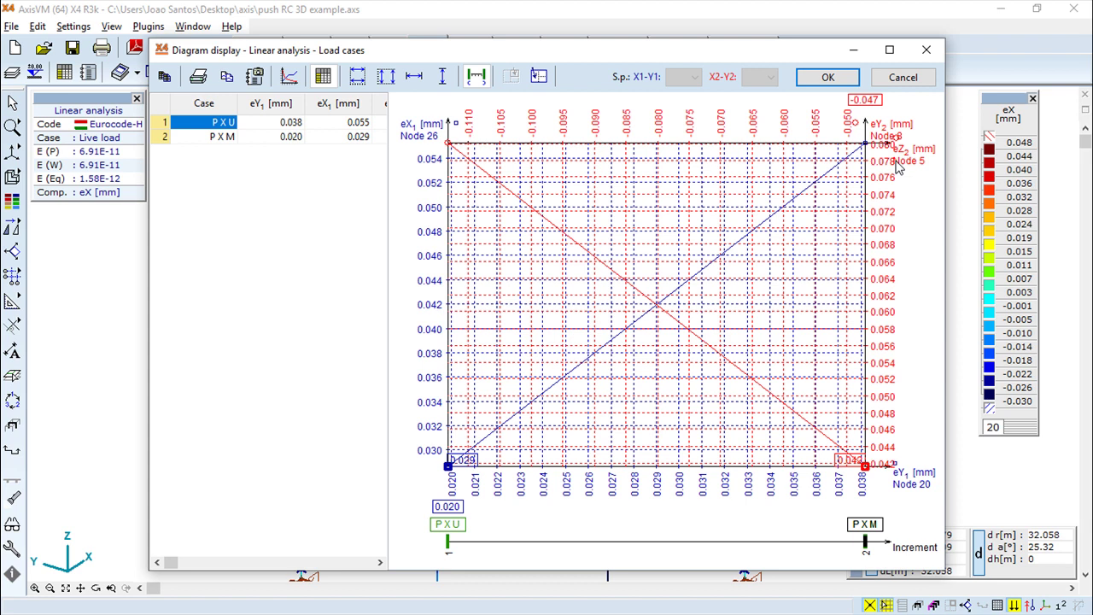
- Try the table and same-range axis toggles, step to the middle increment, then close the diagram
{"action": "left_click", "coordinate": [322, 77]}
{"action": "left_click", "coordinate": [323, 77]}
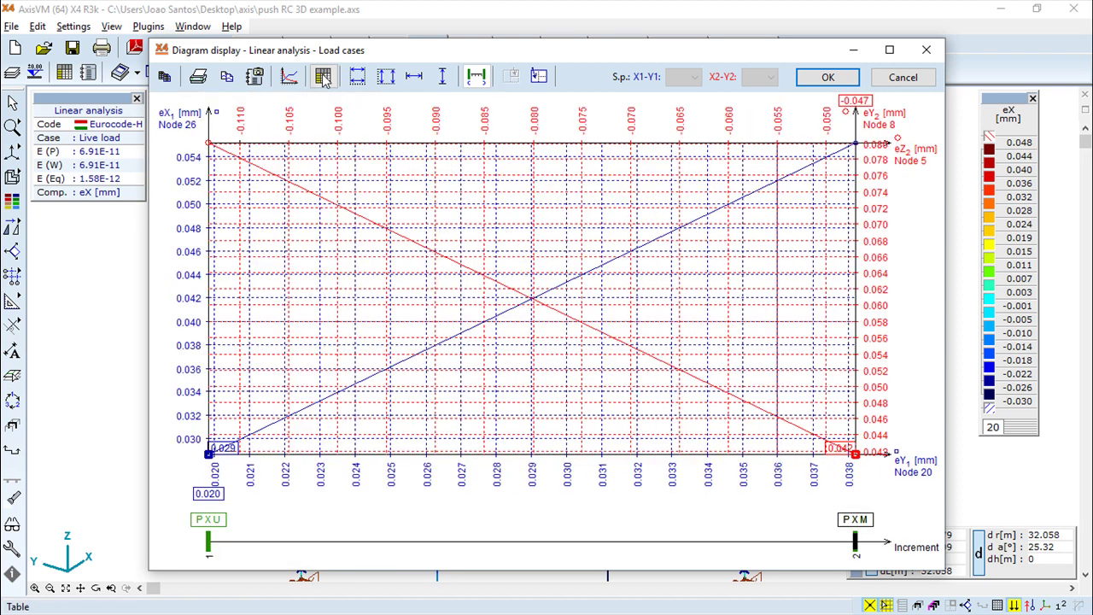
{"action": "left_click", "coordinate": [359, 78]}
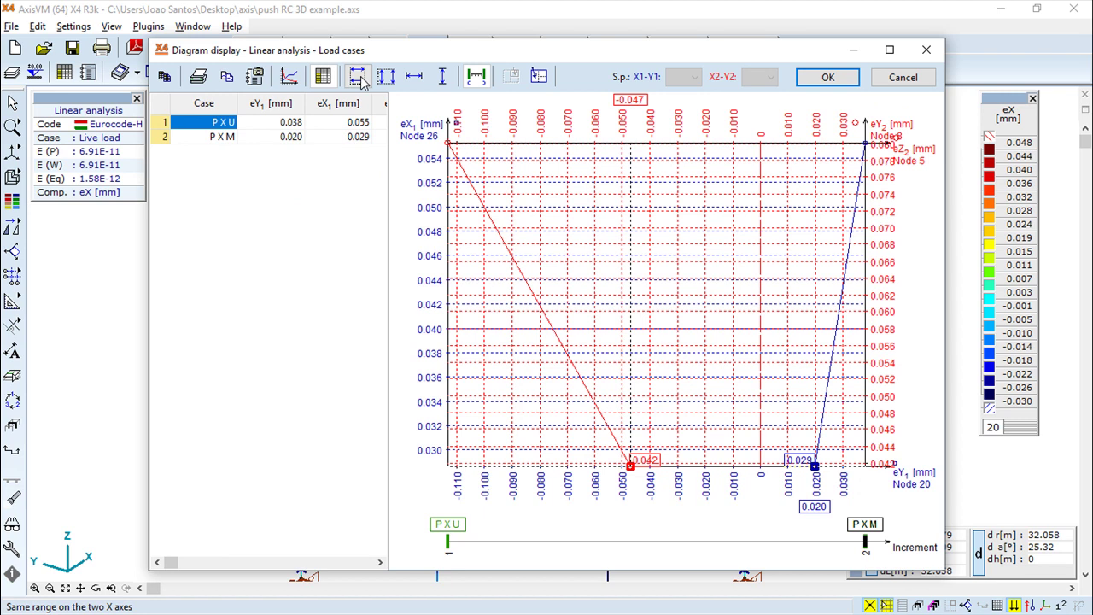
{"action": "left_click", "coordinate": [359, 79]}
{"action": "left_click", "coordinate": [386, 79]}
{"action": "left_click", "coordinate": [386, 79]}
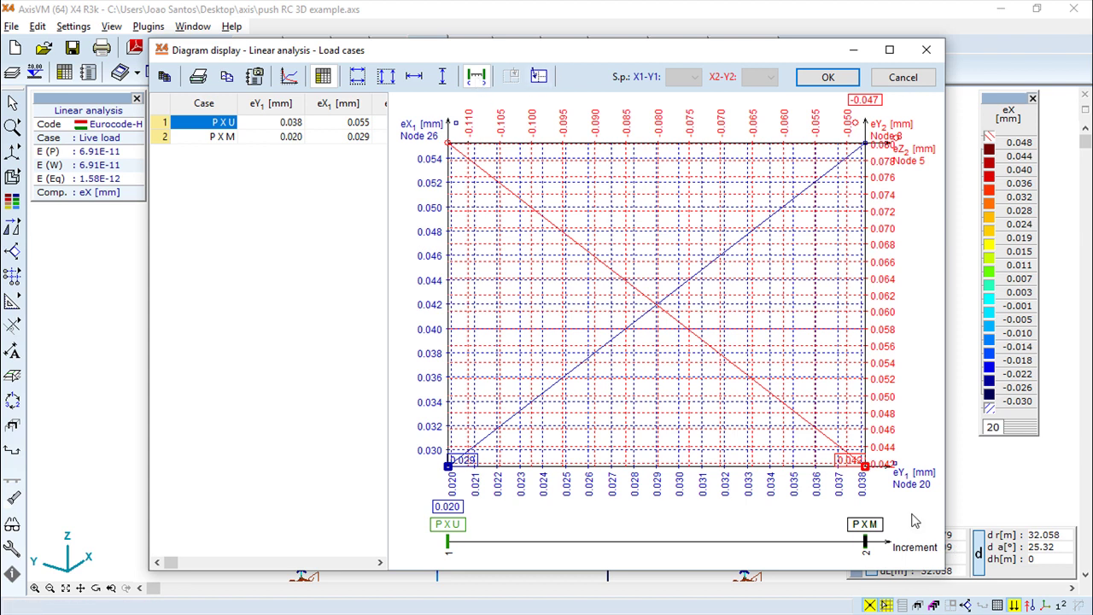
{"action": "left_click_drag", "start_coordinate": [864, 543], "coordinate": [700, 543]}
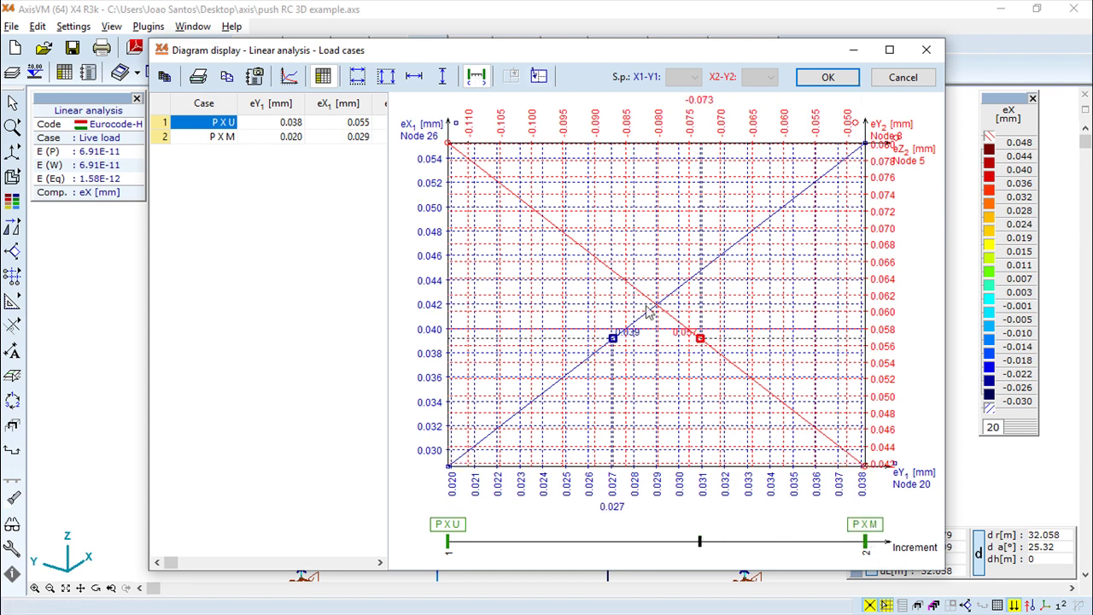
{"action": "left_click", "coordinate": [825, 77]}
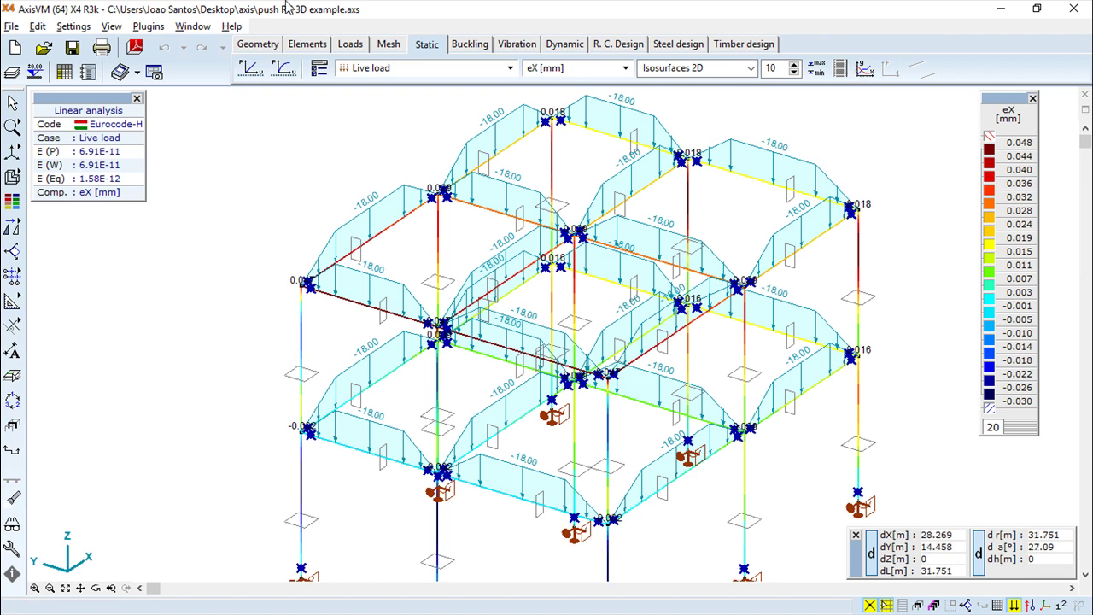
- Open the nodal displacements table options, keeping nodal results included
{"action": "right_click", "coordinate": [265, 188]}
{"action": "left_click", "coordinate": [303, 205]}
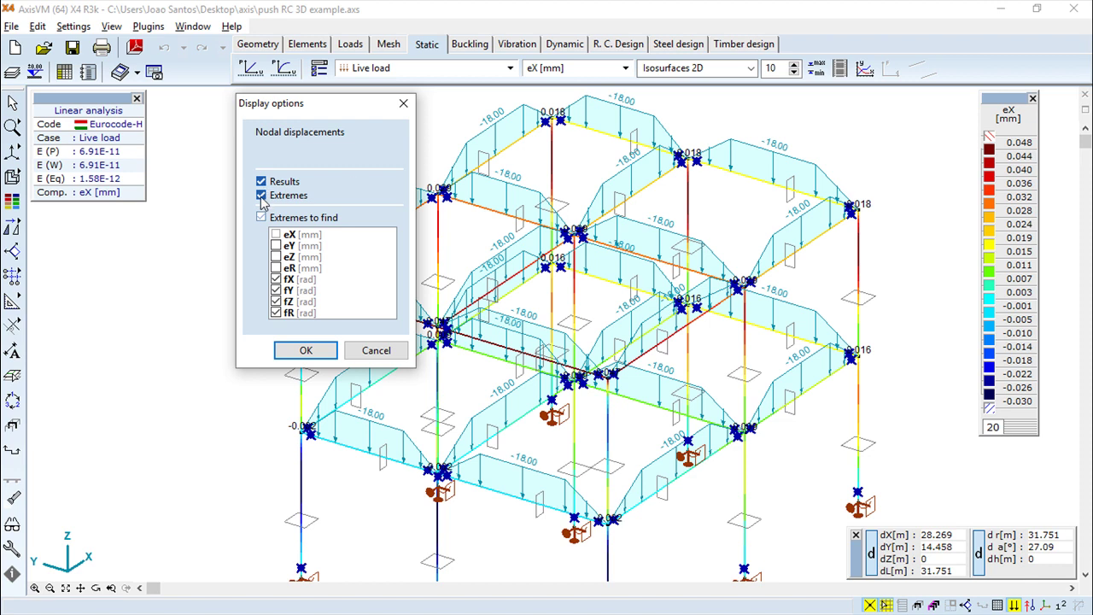
{"action": "left_click", "coordinate": [260, 181]}
{"action": "left_click", "coordinate": [260, 181]}
{"action": "left_click", "coordinate": [262, 196]}
- Seek extremes only for eY, eZ and eR, excluding rotations fX–fR, and open the table
{"action": "left_click", "coordinate": [275, 278]}
{"action": "left_click", "coordinate": [276, 267]}
{"action": "left_click", "coordinate": [276, 256]}
{"action": "left_click", "coordinate": [275, 245]}
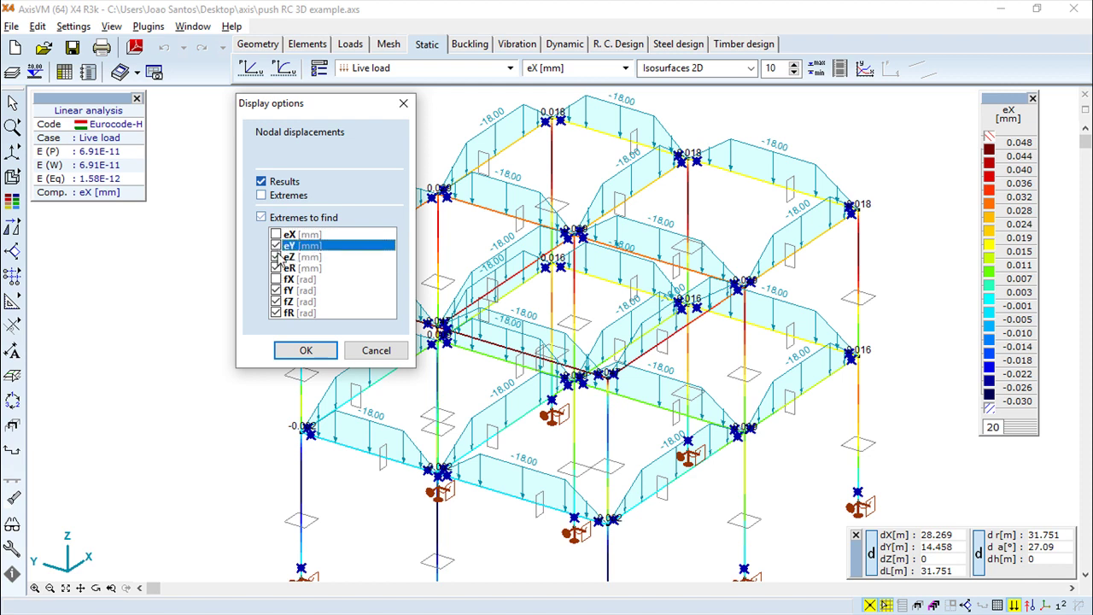
{"action": "left_click", "coordinate": [275, 291]}
{"action": "left_click", "coordinate": [276, 301]}
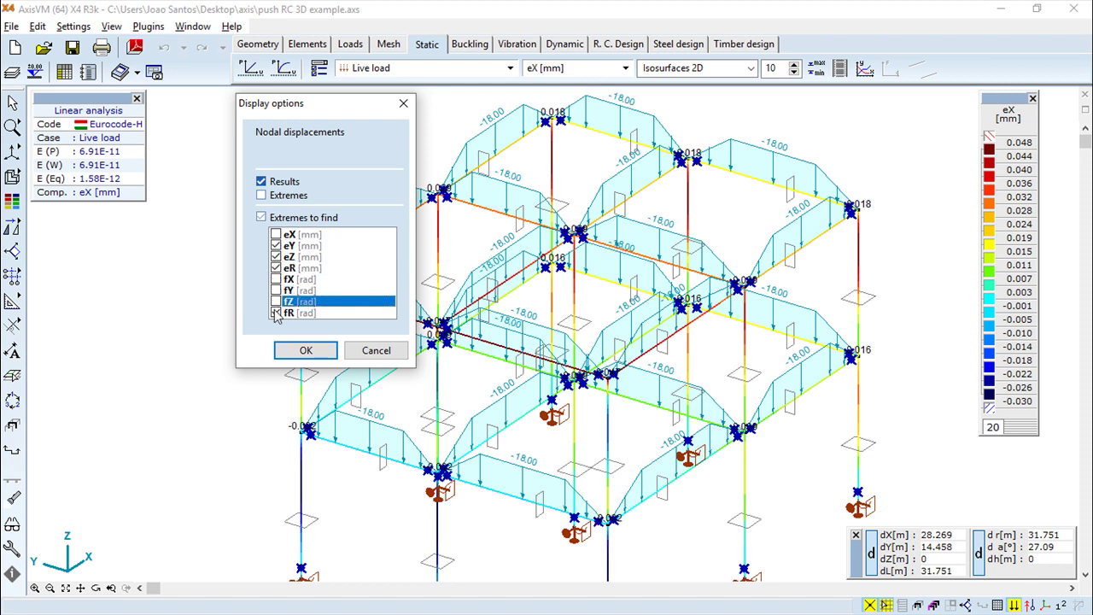
{"action": "left_click", "coordinate": [276, 313]}
{"action": "left_click", "coordinate": [306, 350]}
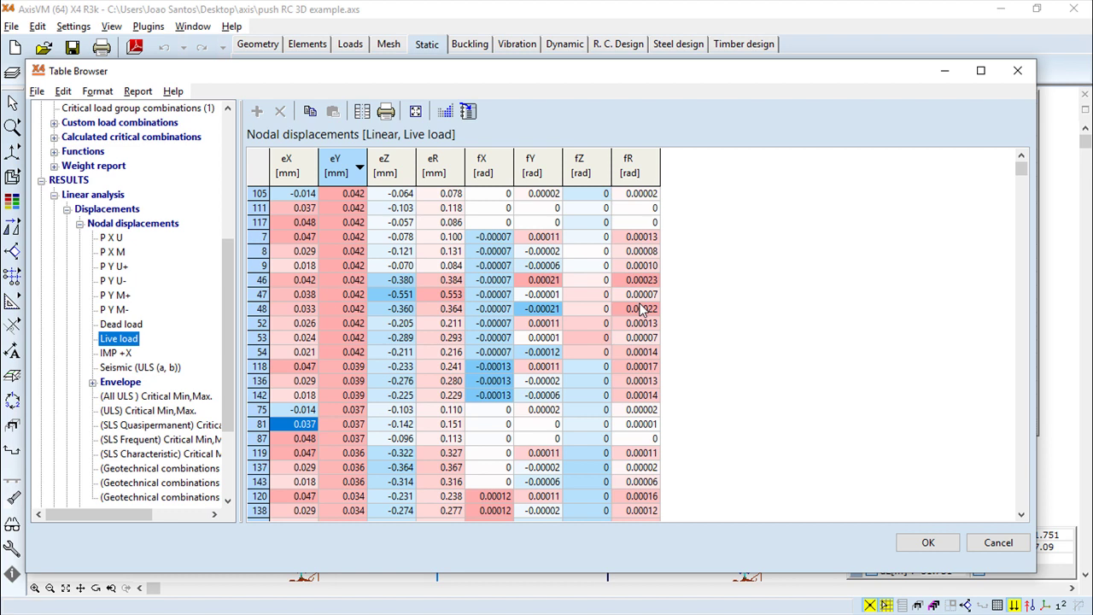
- Switch the nodal displacement table to load case P X U, passing through P Y M-
{"action": "right_click", "coordinate": [583, 291]}
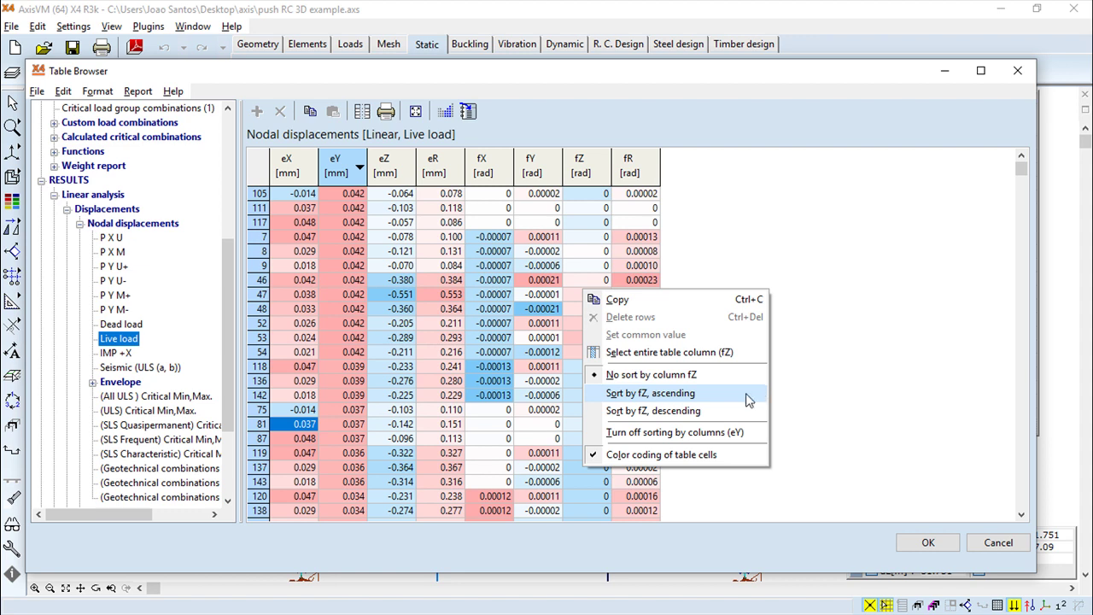
{"action": "left_click", "coordinate": [864, 268]}
{"action": "left_click", "coordinate": [122, 309]}
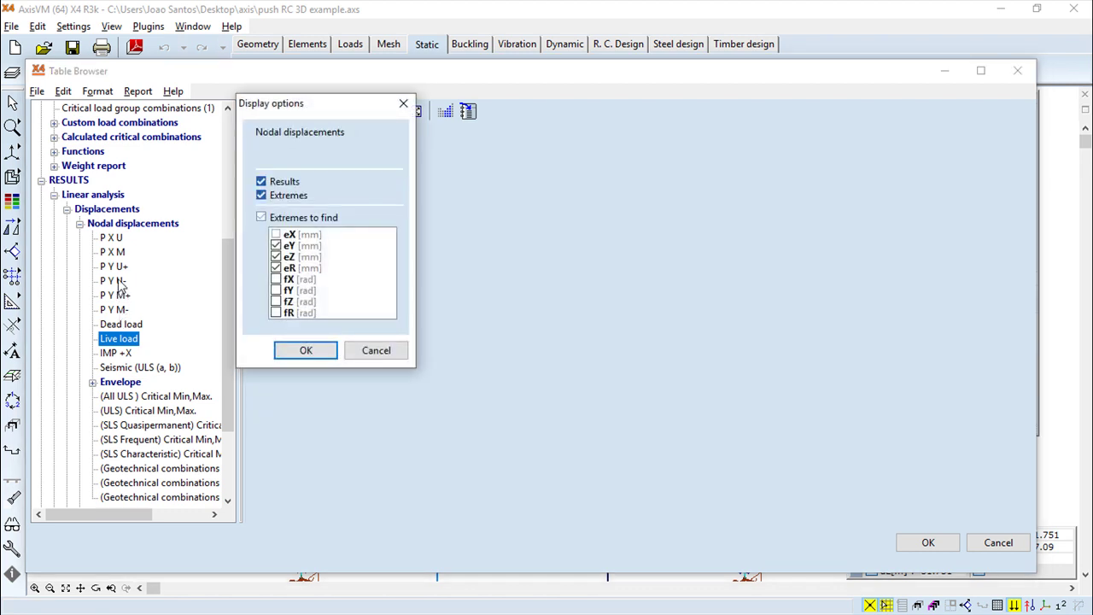
{"action": "left_click", "coordinate": [312, 349]}
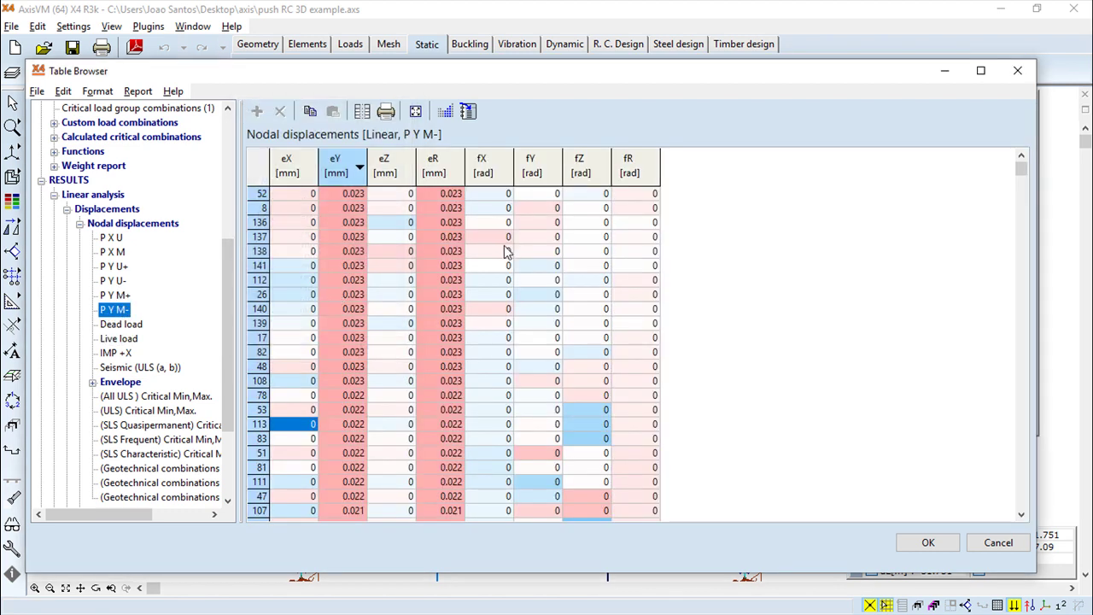
{"action": "left_click", "coordinate": [128, 240]}
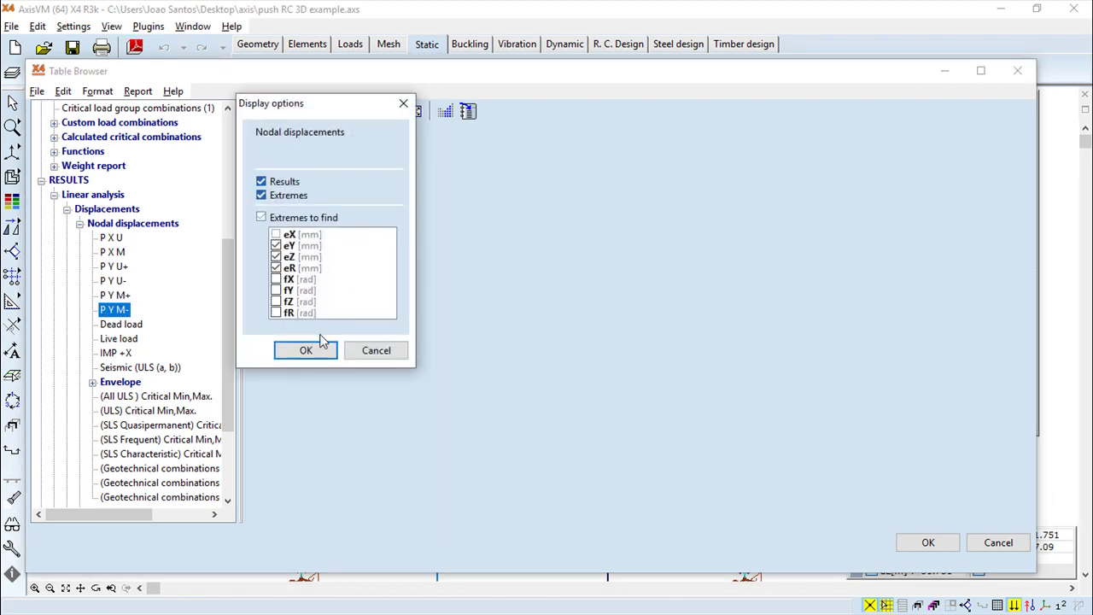
{"action": "left_click", "coordinate": [308, 350]}
{"action": "right_click", "coordinate": [481, 252]}
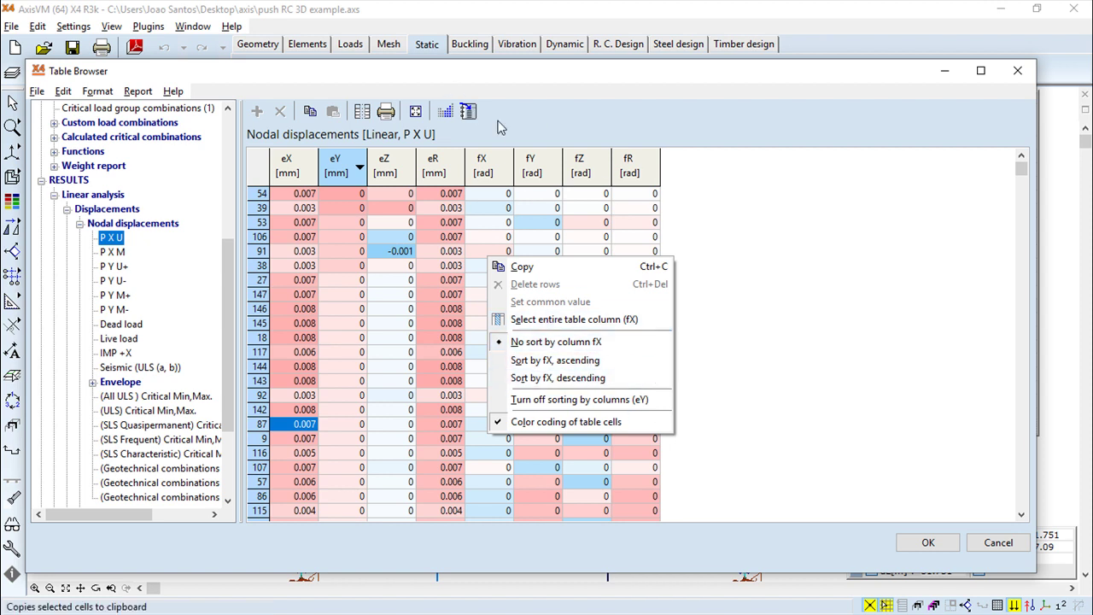
{"action": "left_click", "coordinate": [711, 120]}
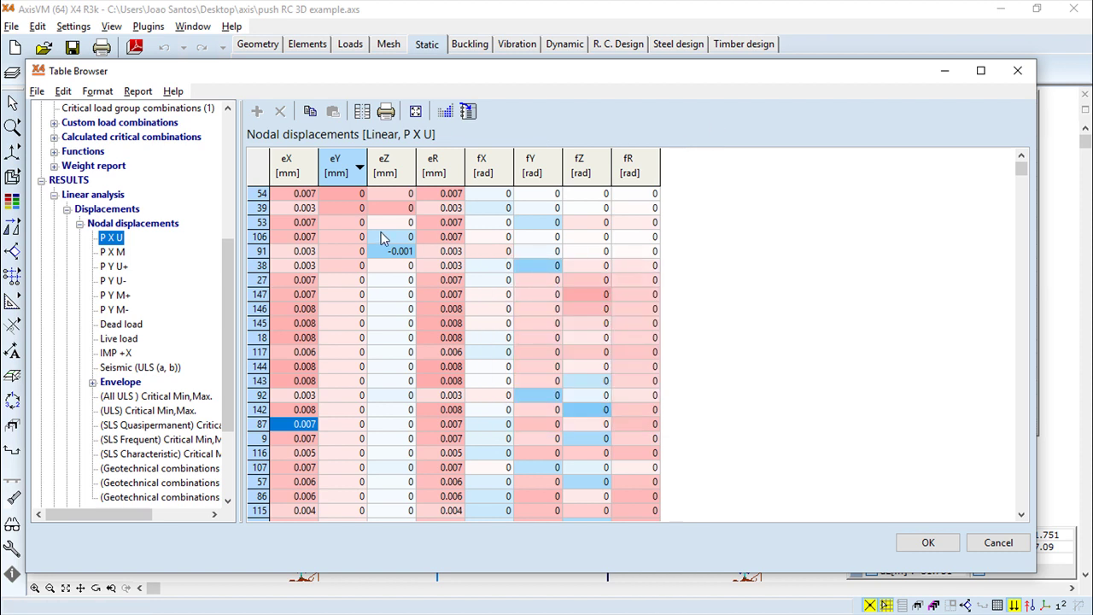